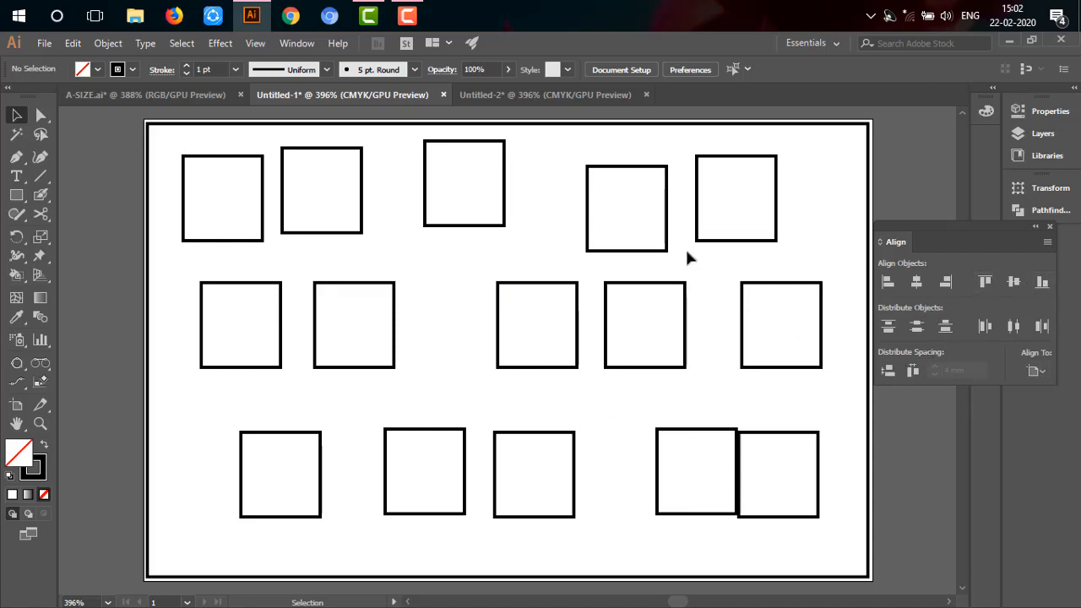
Step: Try aligning the five squares of the top row to the artboard's top edge, and undo the alignment
{"action": "left_click", "coordinate": [1038, 371]}
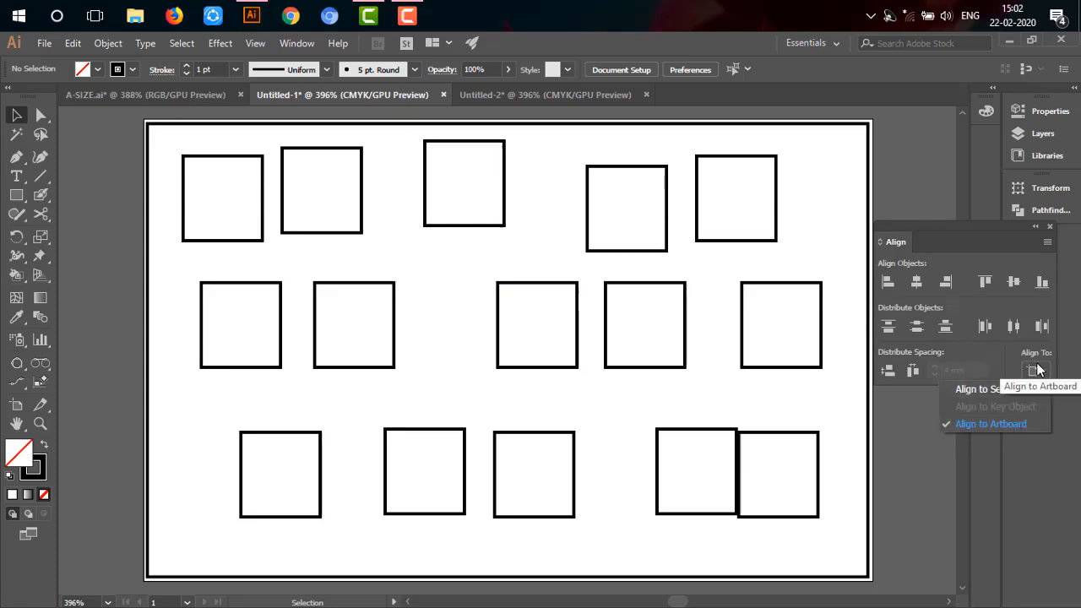
{"action": "left_click", "coordinate": [1037, 371]}
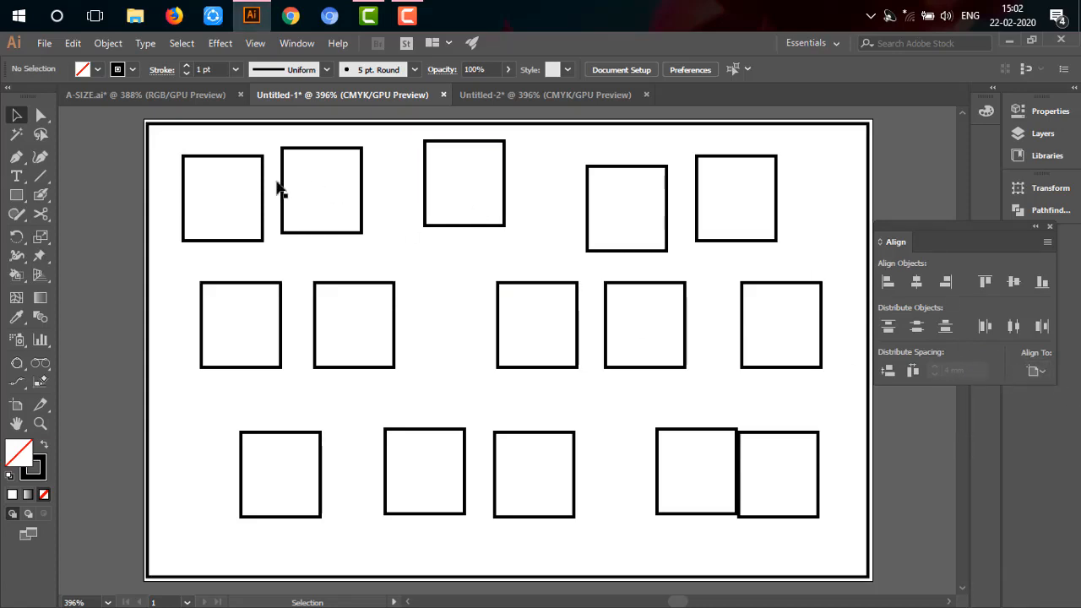
{"action": "left_click_drag", "start_coordinate": [180, 181], "coordinate": [811, 222]}
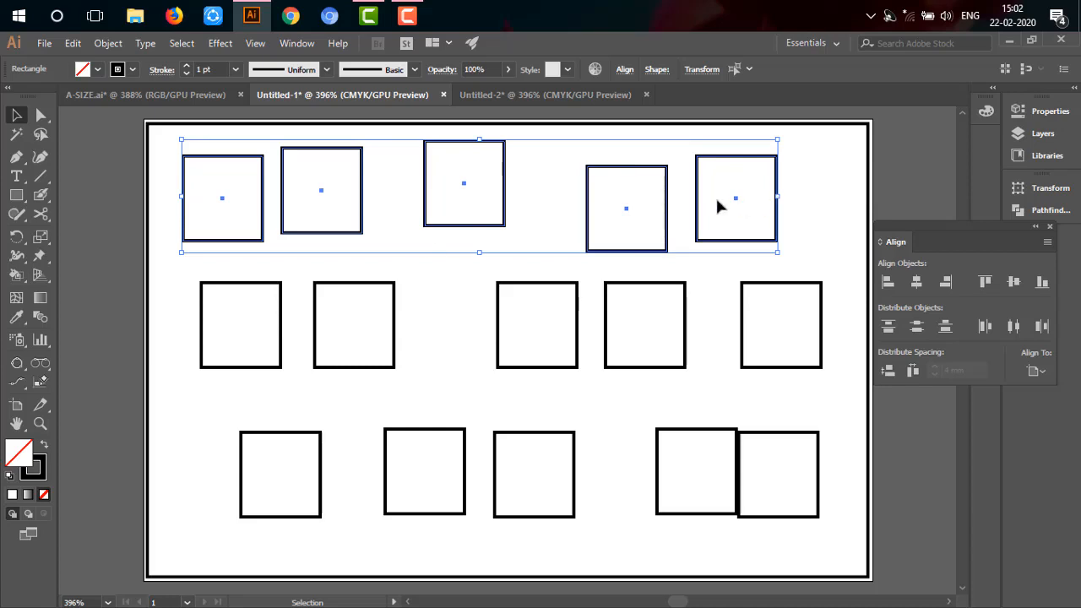
{"action": "left_click", "coordinate": [986, 282]}
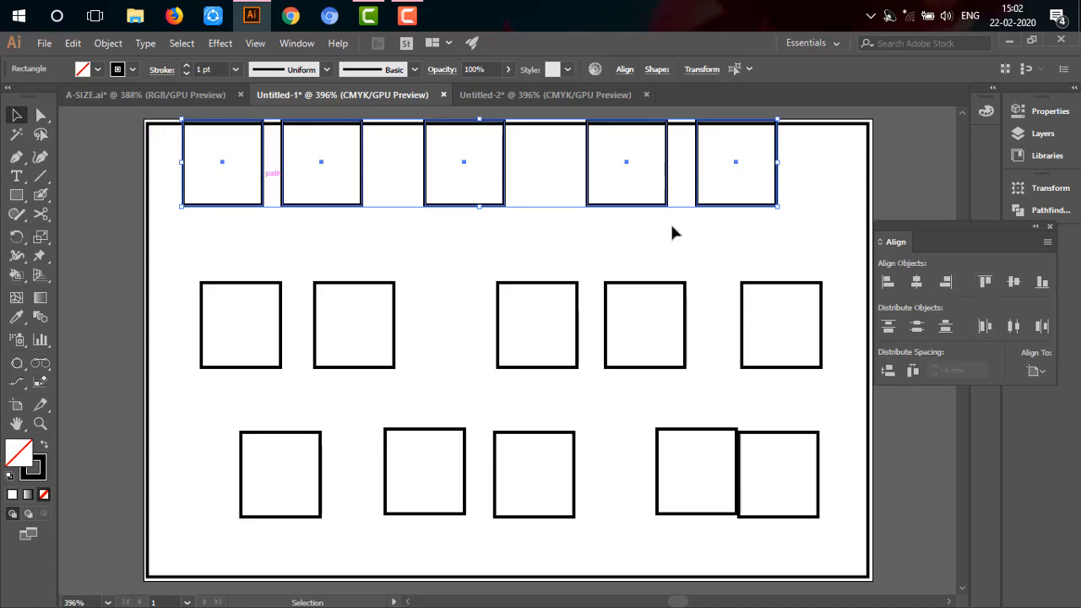
{"action": "key", "text": "ctrl+z"}
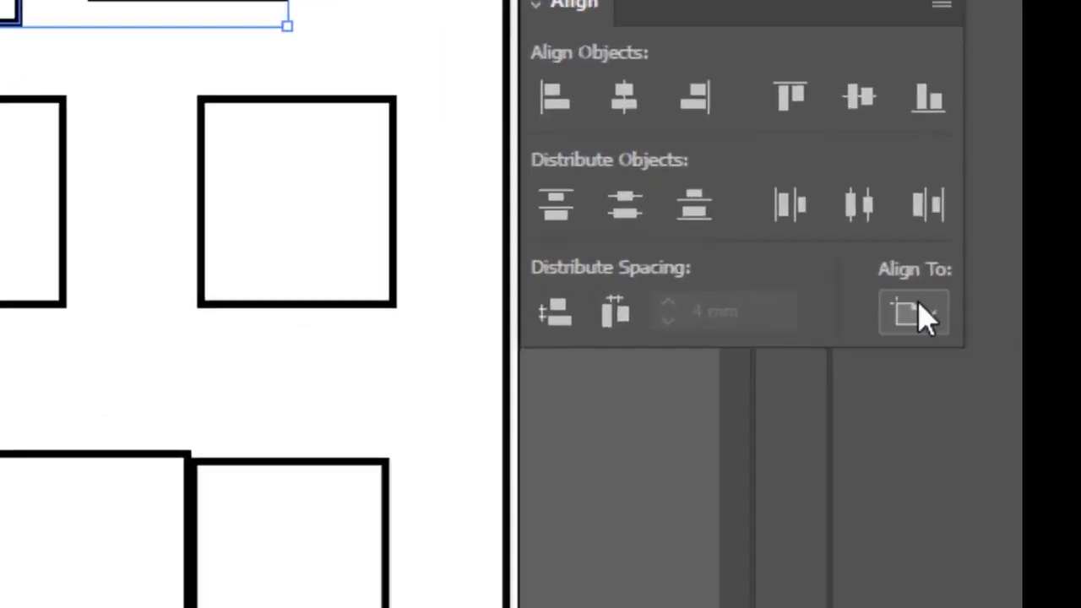
Step: With alignment relative to the selection, align the top row's squares on their vertical centers and distribute them evenly by horizontal centers
{"action": "left_click", "coordinate": [1033, 370]}
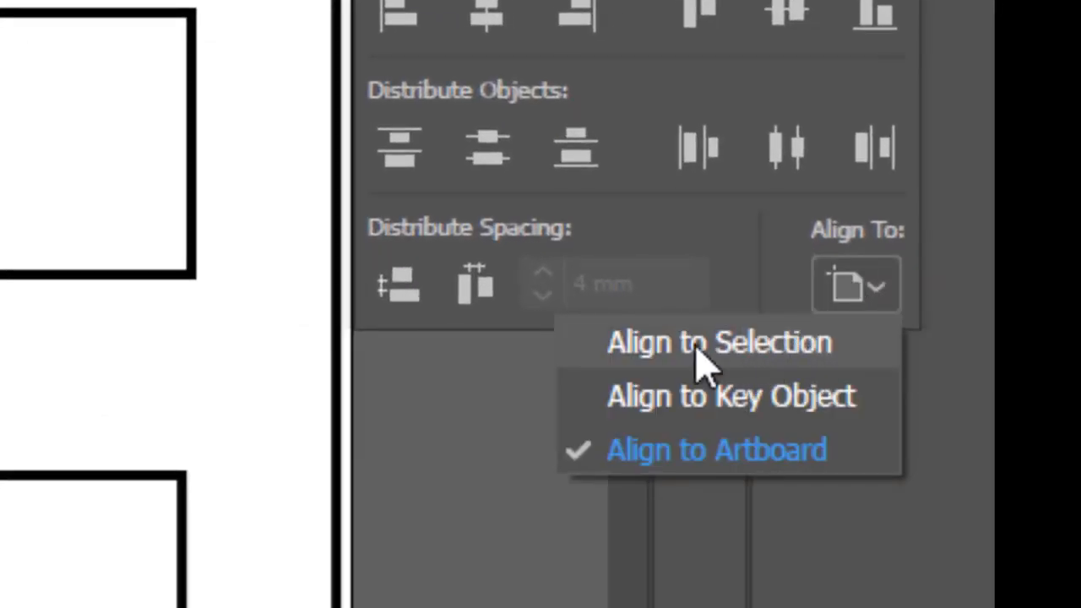
{"action": "left_click", "coordinate": [722, 346]}
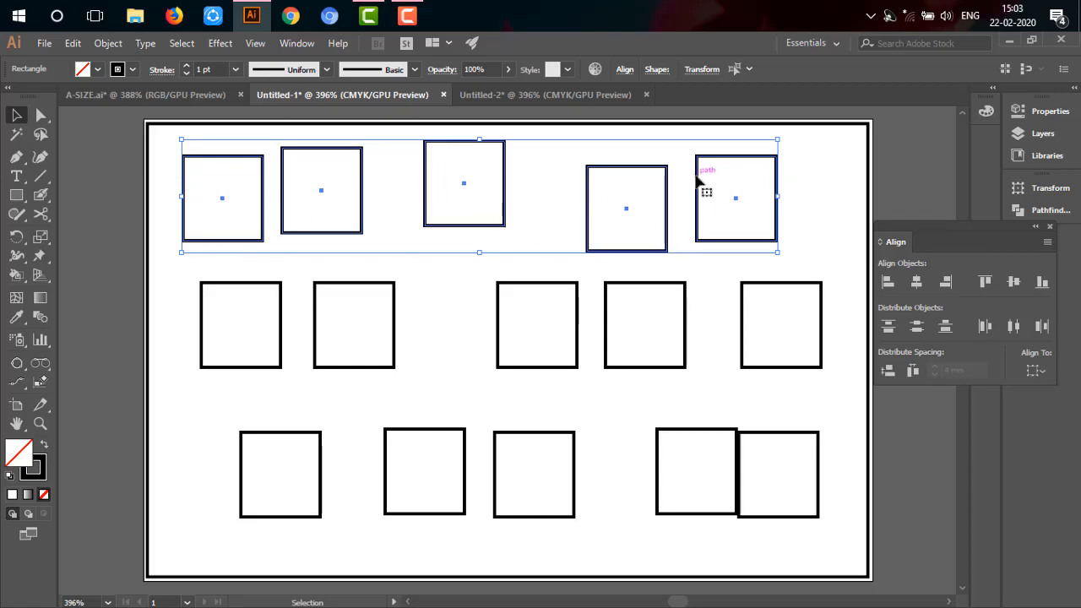
{"action": "left_click", "coordinate": [1014, 283]}
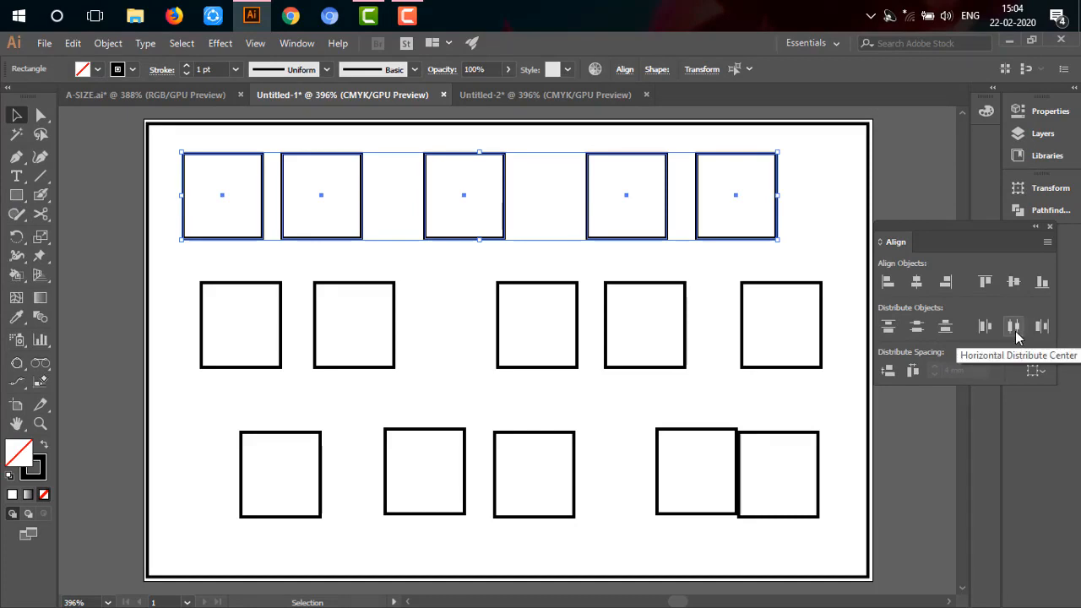
{"action": "left_click", "coordinate": [1015, 331]}
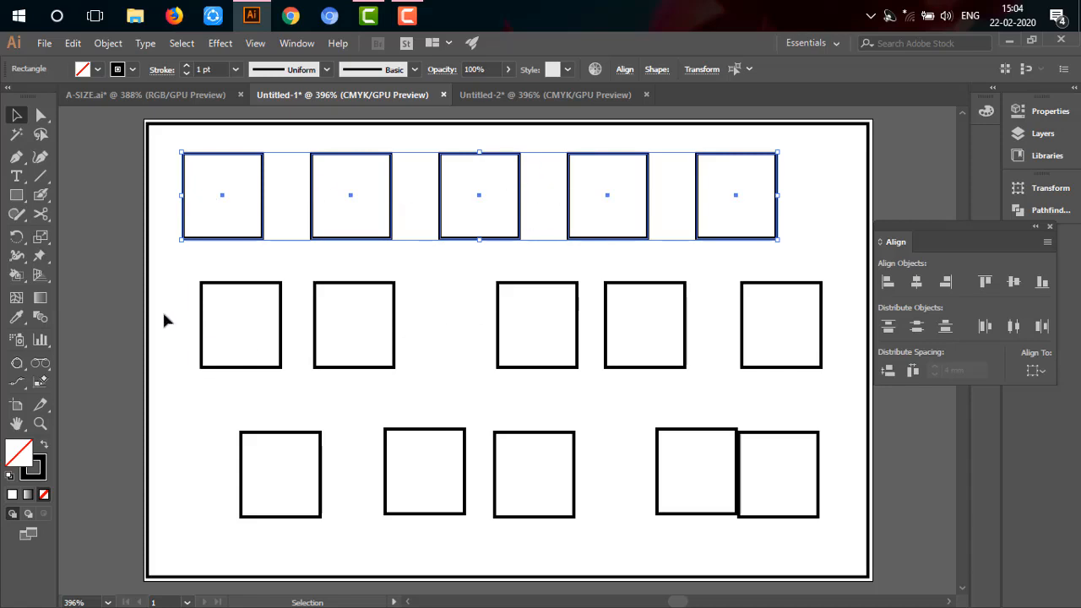
Step: Distribute the five squares of the middle row, and those of the bottom row, evenly by their horizontal centers
{"action": "left_click_drag", "start_coordinate": [194, 321], "coordinate": [780, 355]}
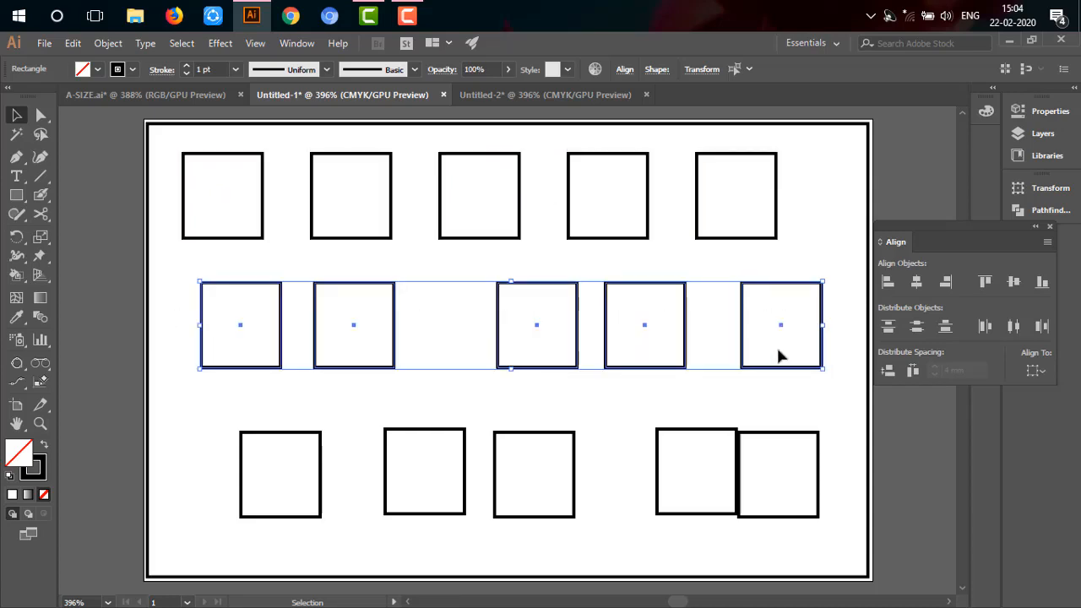
{"action": "left_click", "coordinate": [1016, 326]}
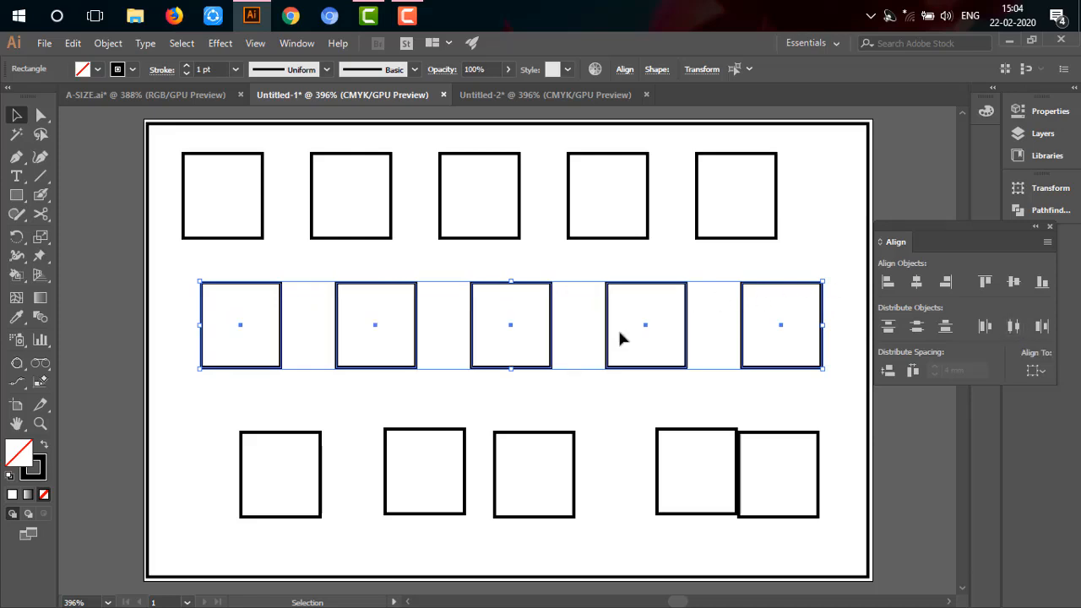
{"action": "left_click_drag", "start_coordinate": [213, 458], "coordinate": [823, 488]}
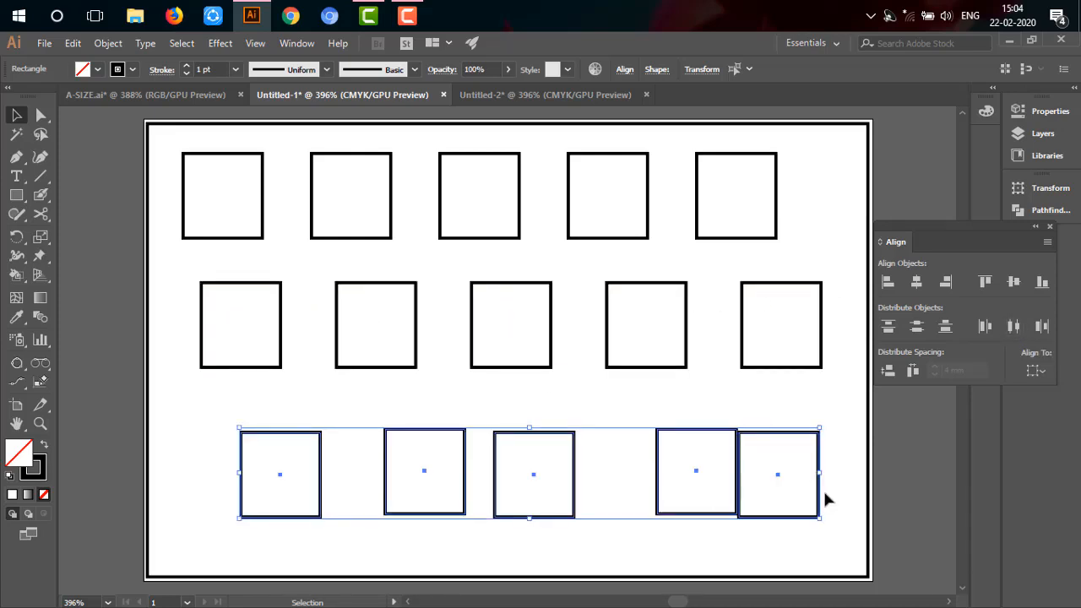
{"action": "left_click", "coordinate": [1016, 328]}
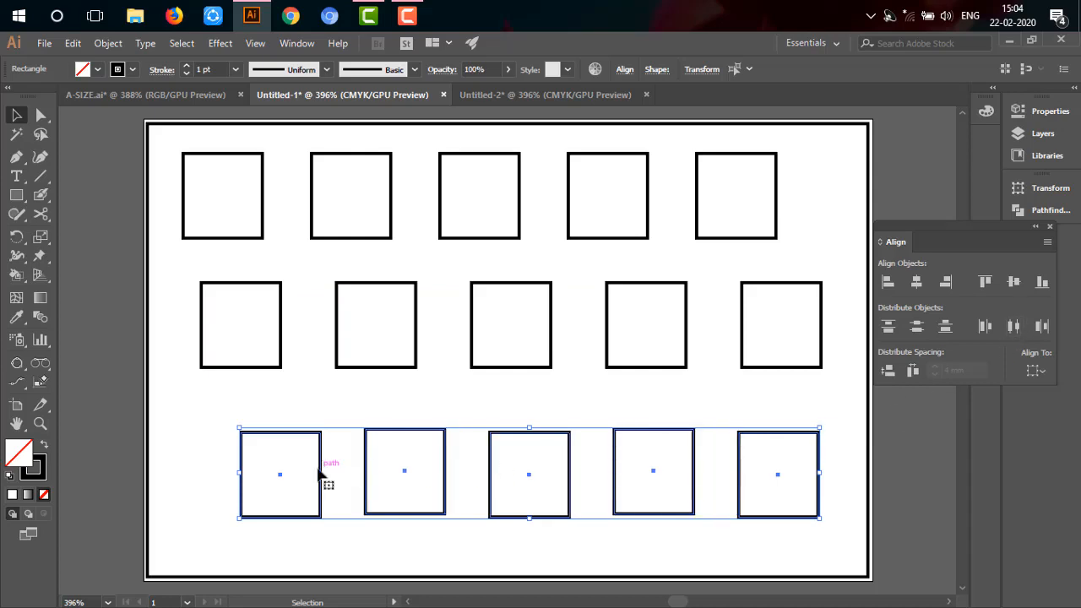
{"action": "left_click", "coordinate": [203, 427]}
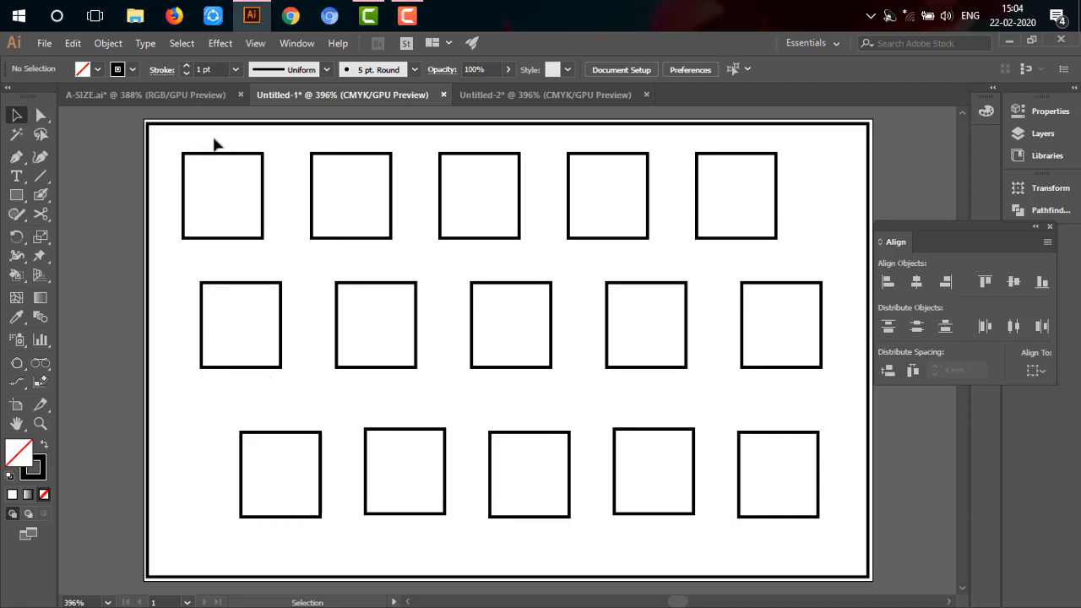
Step: Align the three squares in each of the first two columns on their horizontal centers
{"action": "left_click_drag", "start_coordinate": [213, 150], "coordinate": [272, 463]}
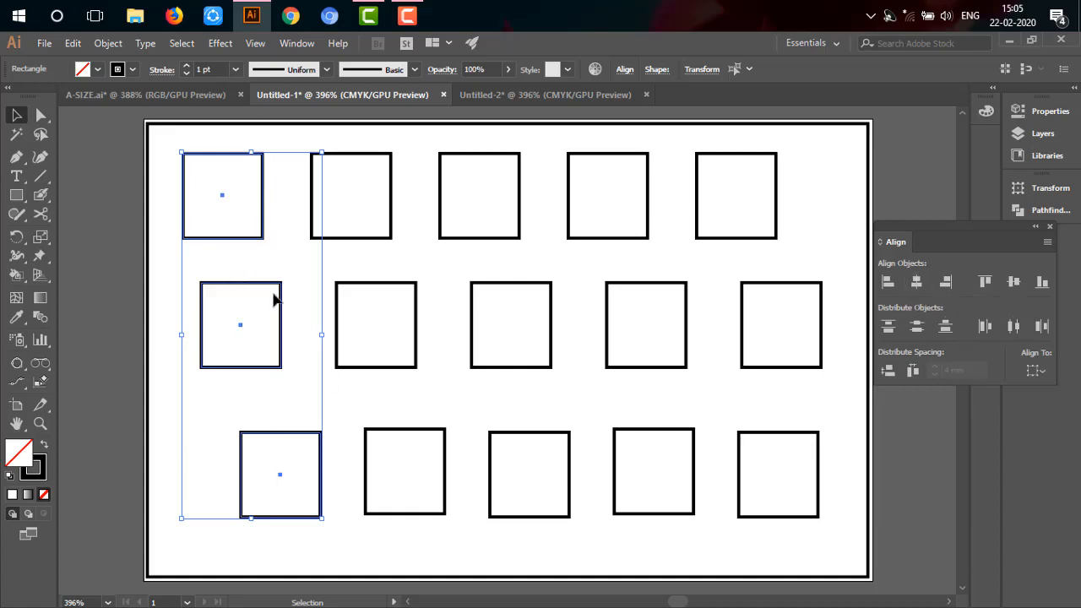
{"action": "left_click", "coordinate": [920, 283]}
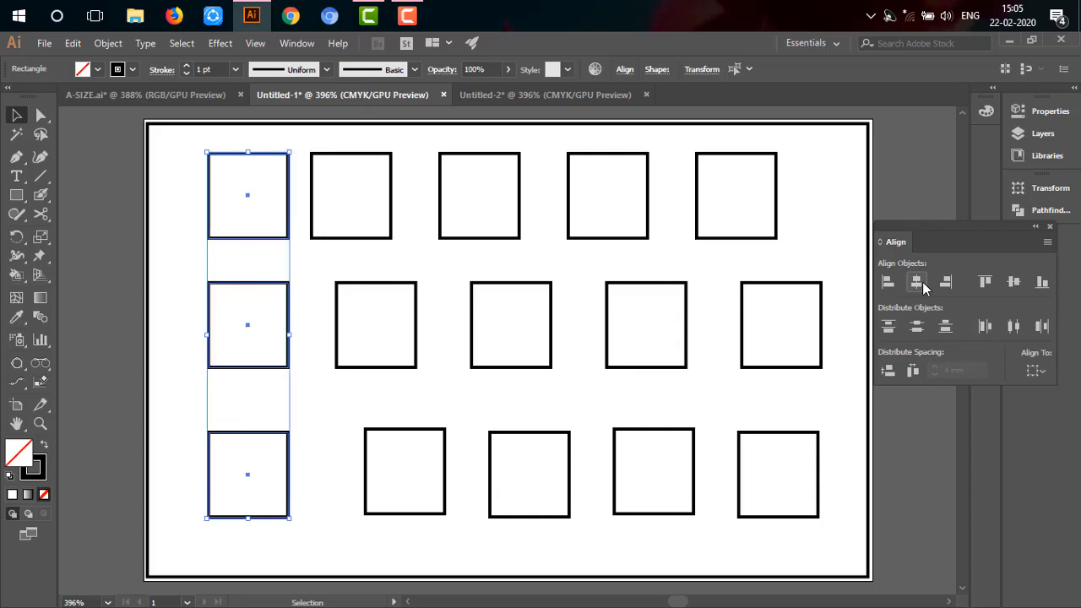
{"action": "key", "text": "ctrl+z"}
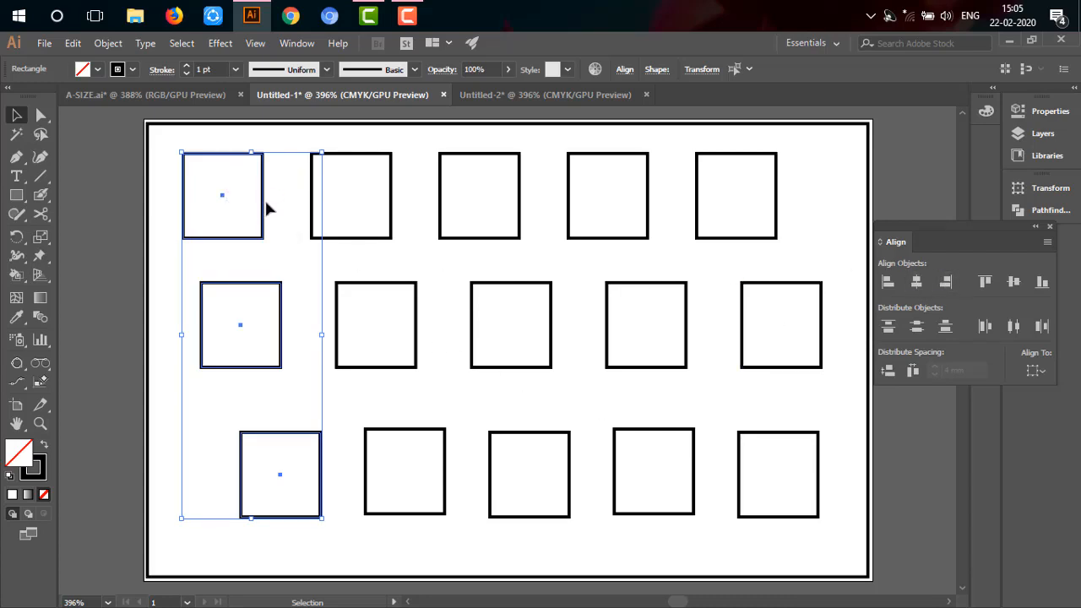
{"action": "left_click", "coordinate": [917, 282]}
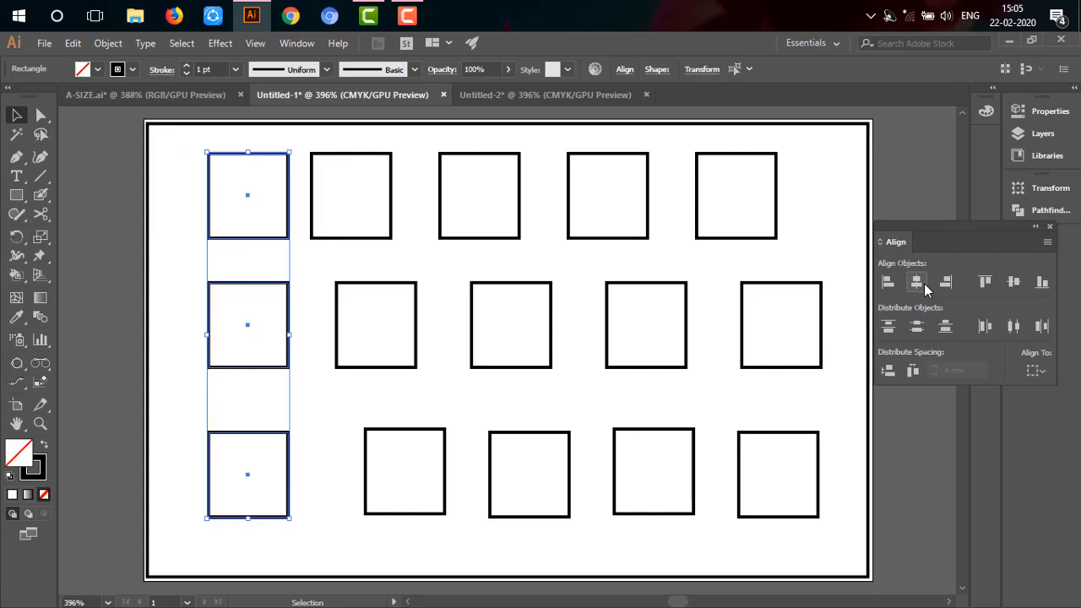
{"action": "left_click_drag", "start_coordinate": [382, 252], "coordinate": [422, 500]}
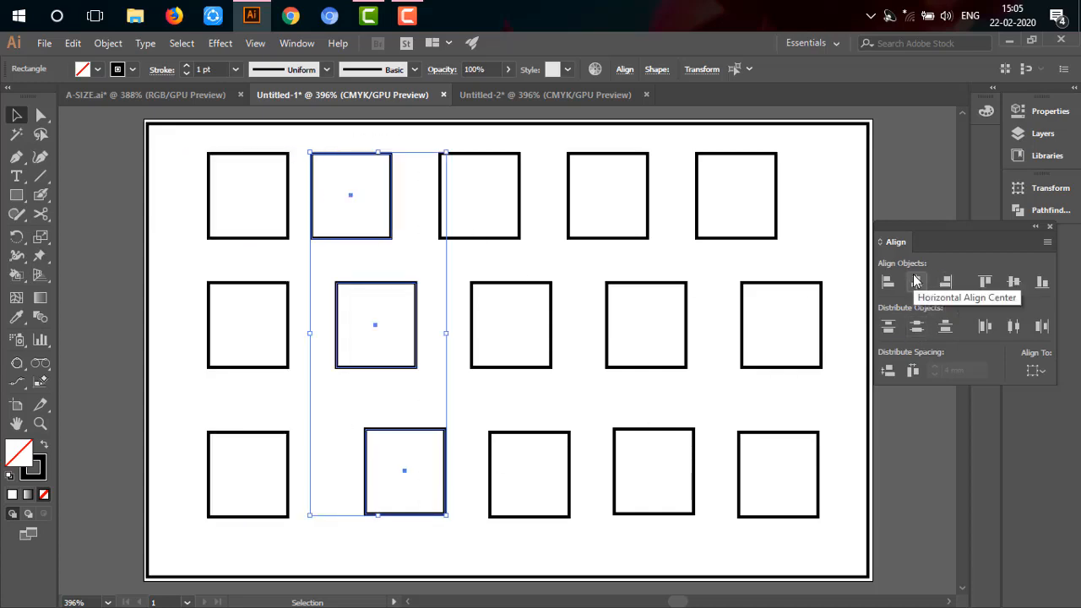
{"action": "left_click", "coordinate": [916, 282]}
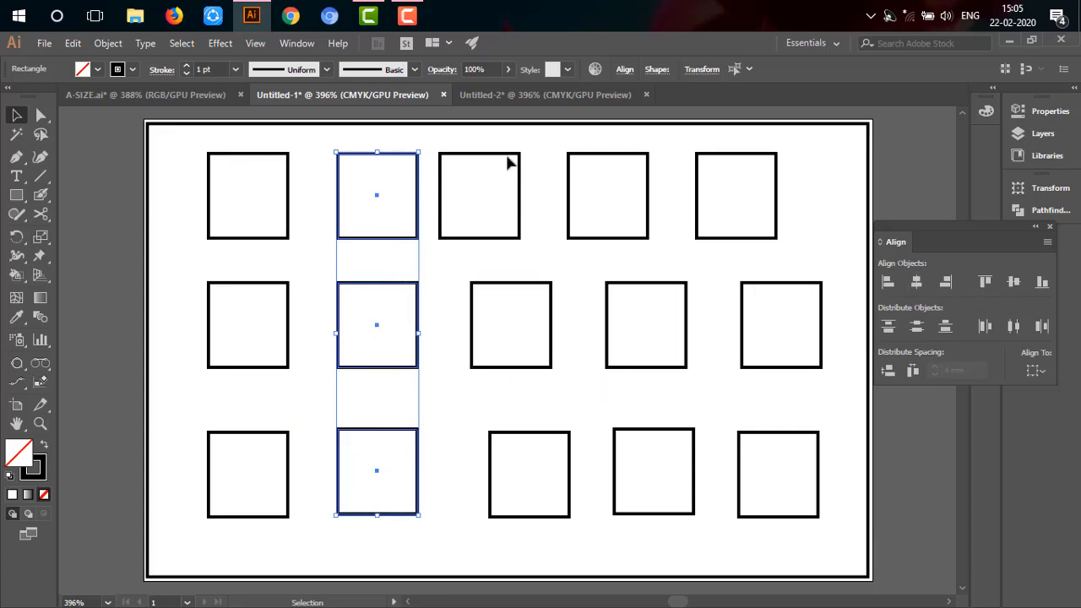
Step: Align the squares in the third, fourth and fifth columns on their horizontal centers, one column at a time
{"action": "left_click_drag", "start_coordinate": [481, 135], "coordinate": [537, 493]}
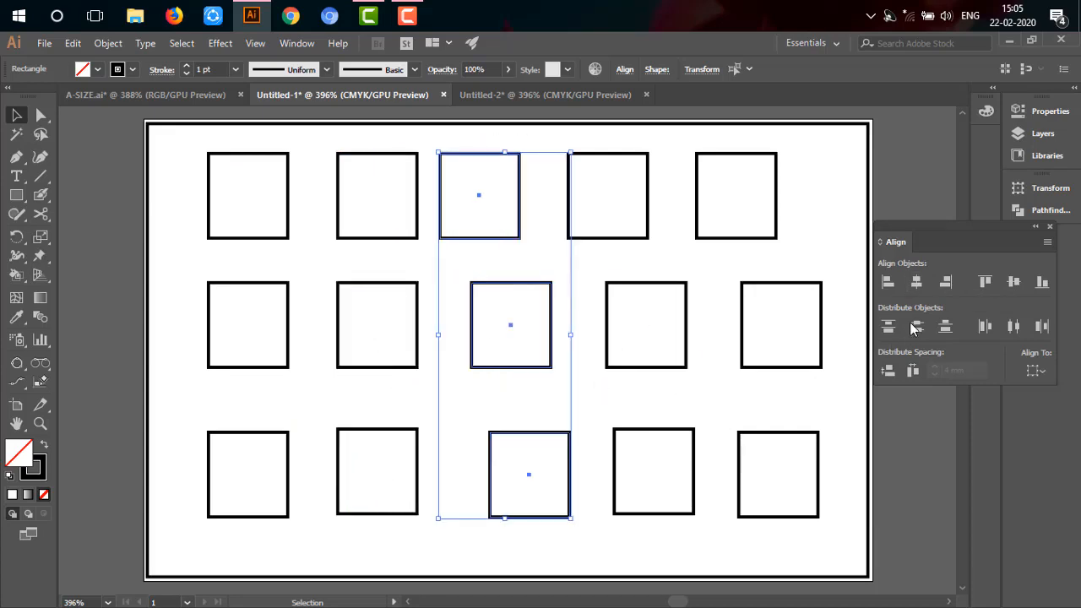
{"action": "left_click", "coordinate": [917, 282]}
{"action": "left_click_drag", "start_coordinate": [626, 142], "coordinate": [650, 486]}
{"action": "left_click", "coordinate": [924, 284]}
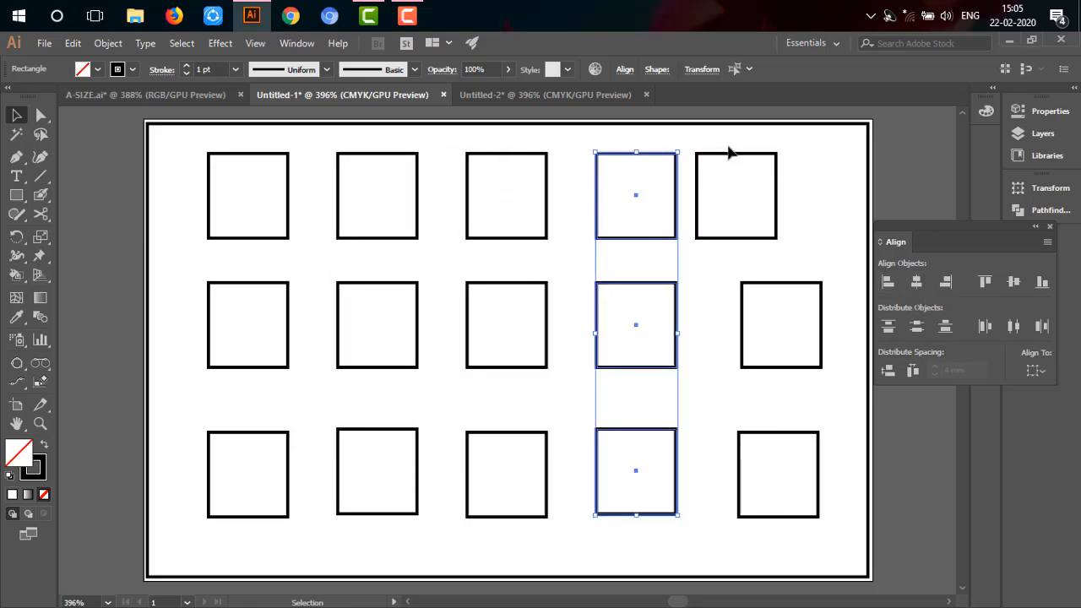
{"action": "left_click_drag", "start_coordinate": [731, 140], "coordinate": [789, 468]}
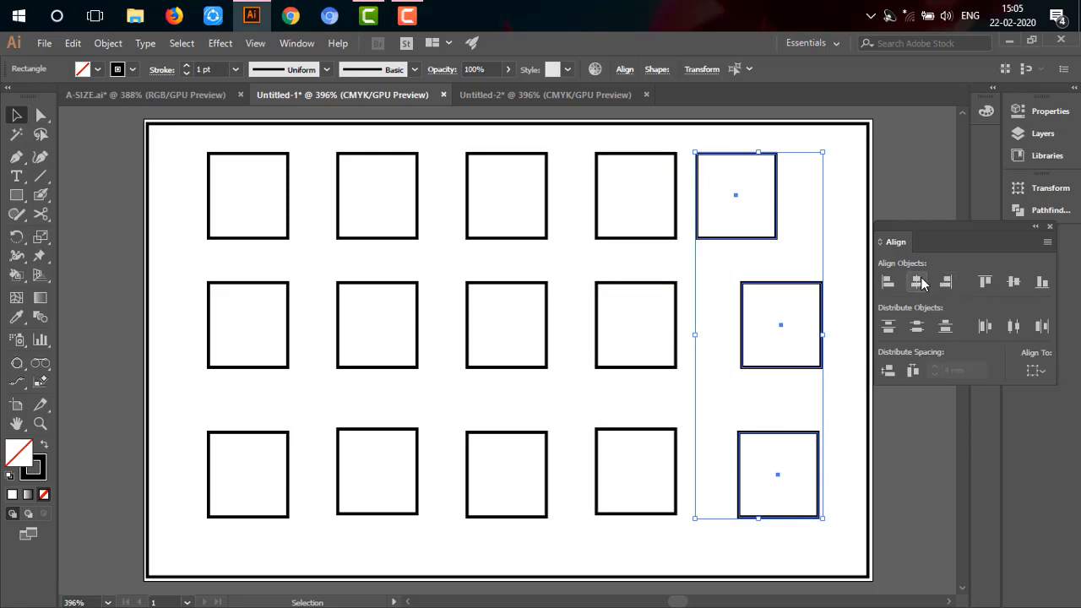
{"action": "left_click", "coordinate": [918, 282]}
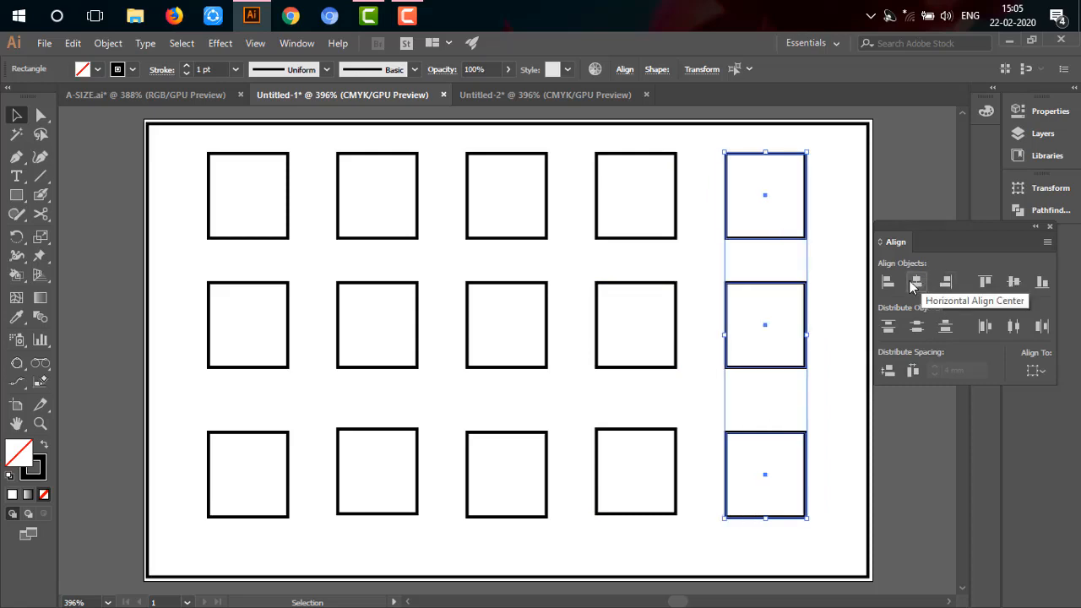
{"action": "left_click", "coordinate": [822, 264]}
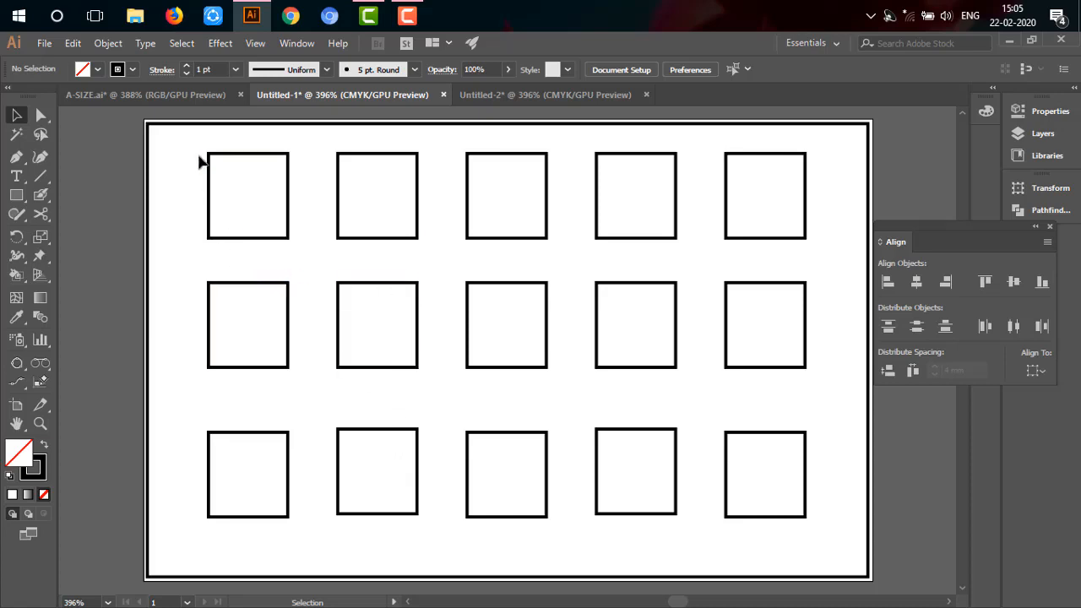
Step: Distribute the squares in each of the first three columns evenly by their vertical centers
{"action": "left_click_drag", "start_coordinate": [209, 144], "coordinate": [258, 515]}
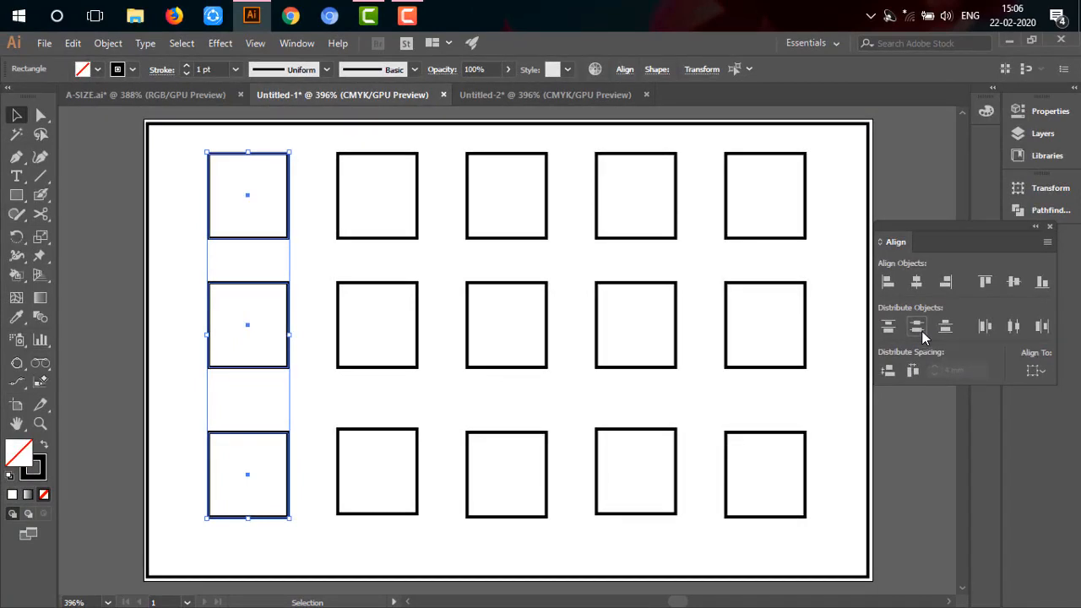
{"action": "left_click", "coordinate": [913, 334]}
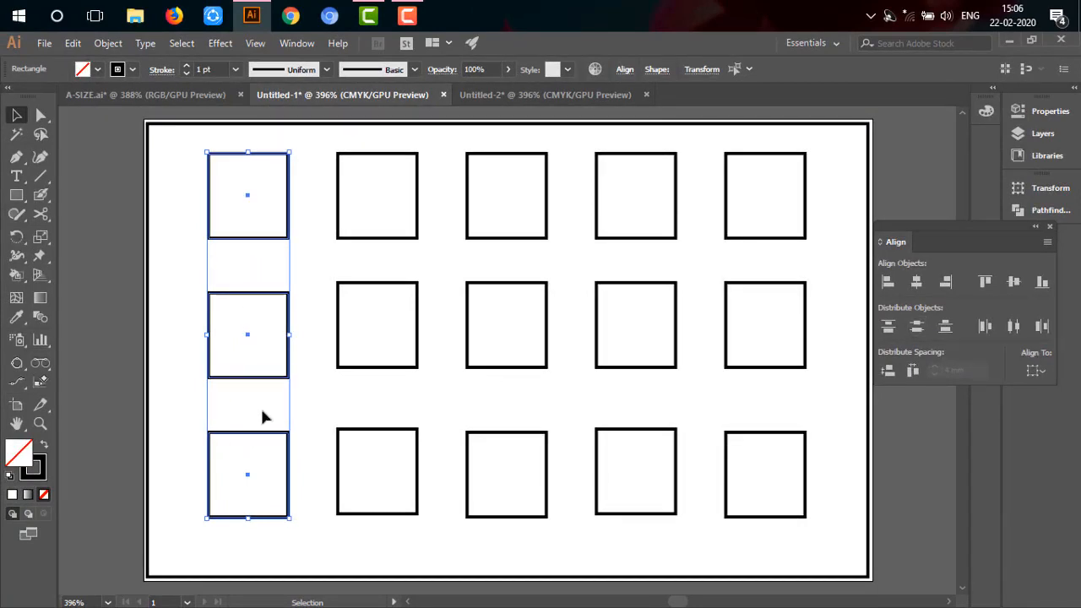
{"action": "left_click_drag", "start_coordinate": [324, 147], "coordinate": [394, 479]}
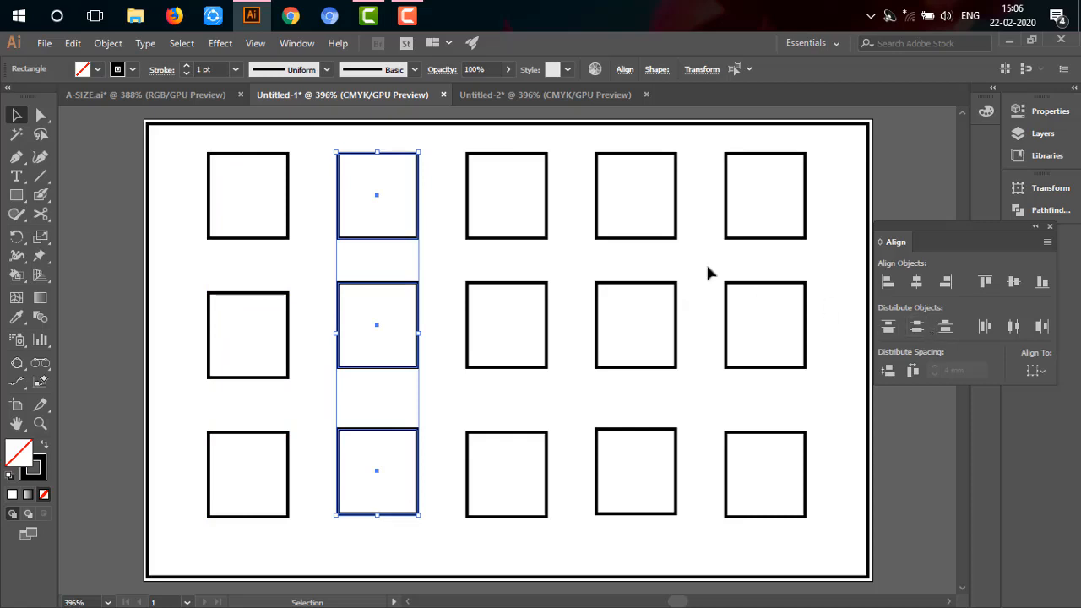
{"action": "left_click", "coordinate": [917, 326]}
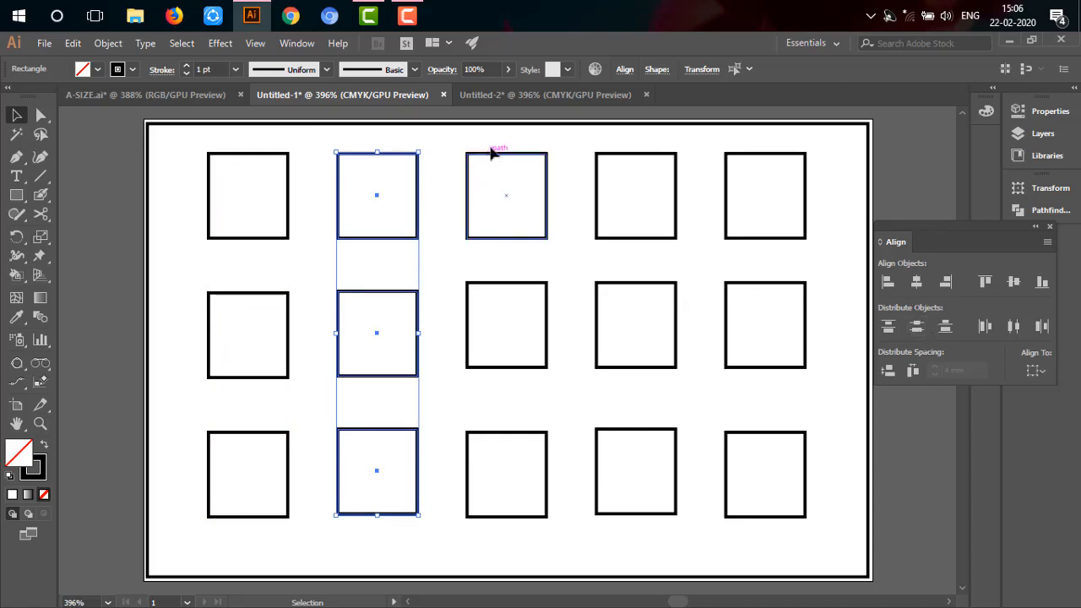
{"action": "left_click_drag", "start_coordinate": [463, 142], "coordinate": [549, 488]}
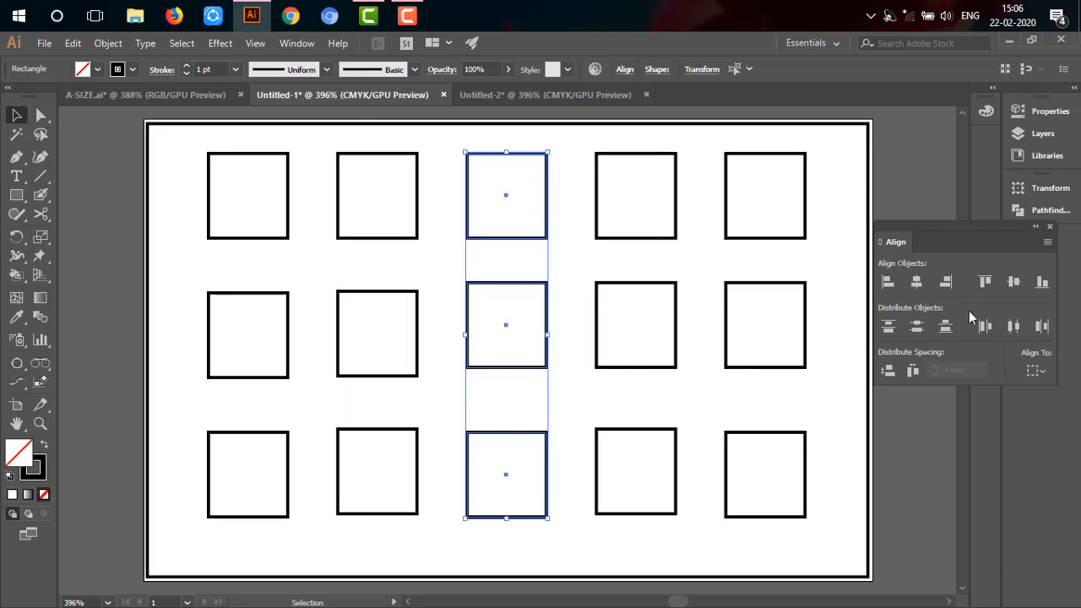
{"action": "left_click", "coordinate": [918, 326]}
Step: Distribute the squares in the fourth and fifth columns evenly by their vertical centers, one column at a time
{"action": "left_click_drag", "start_coordinate": [596, 144], "coordinate": [660, 463]}
{"action": "left_click", "coordinate": [919, 325]}
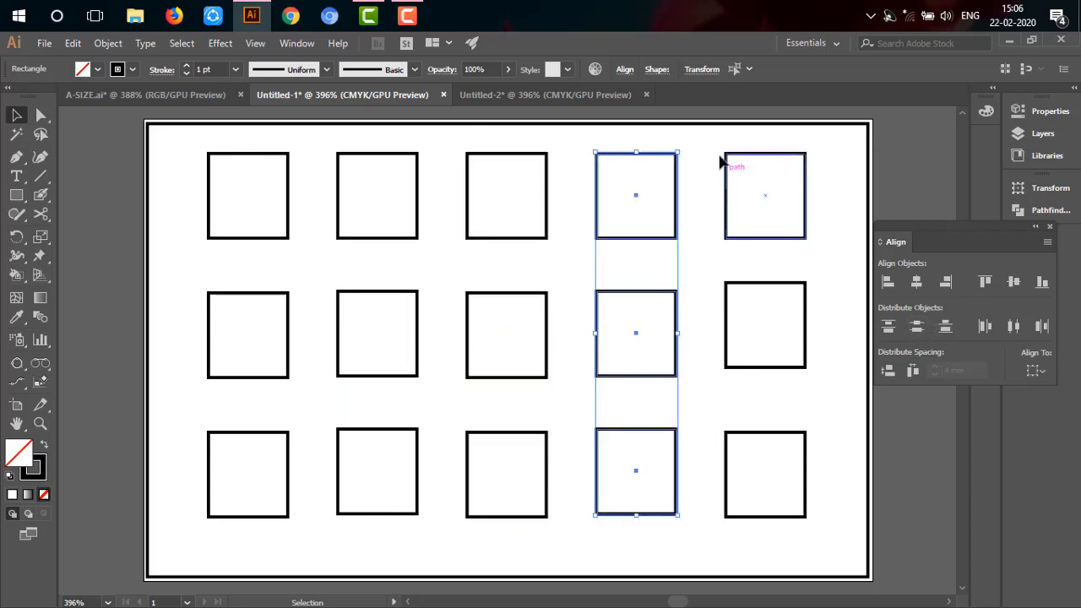
{"action": "left_click_drag", "start_coordinate": [725, 144], "coordinate": [770, 466]}
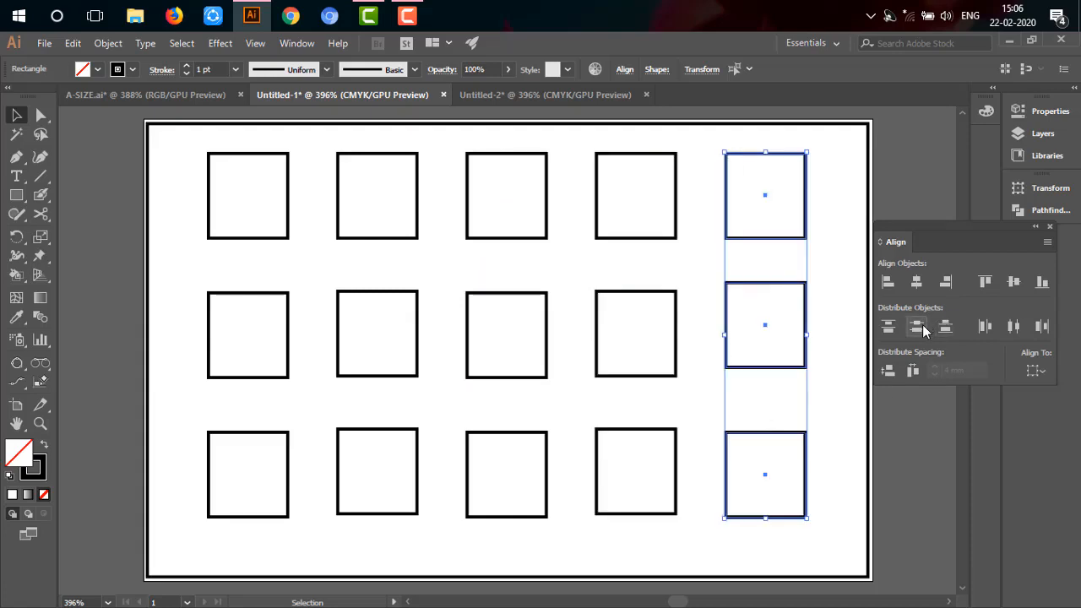
{"action": "left_click", "coordinate": [923, 325]}
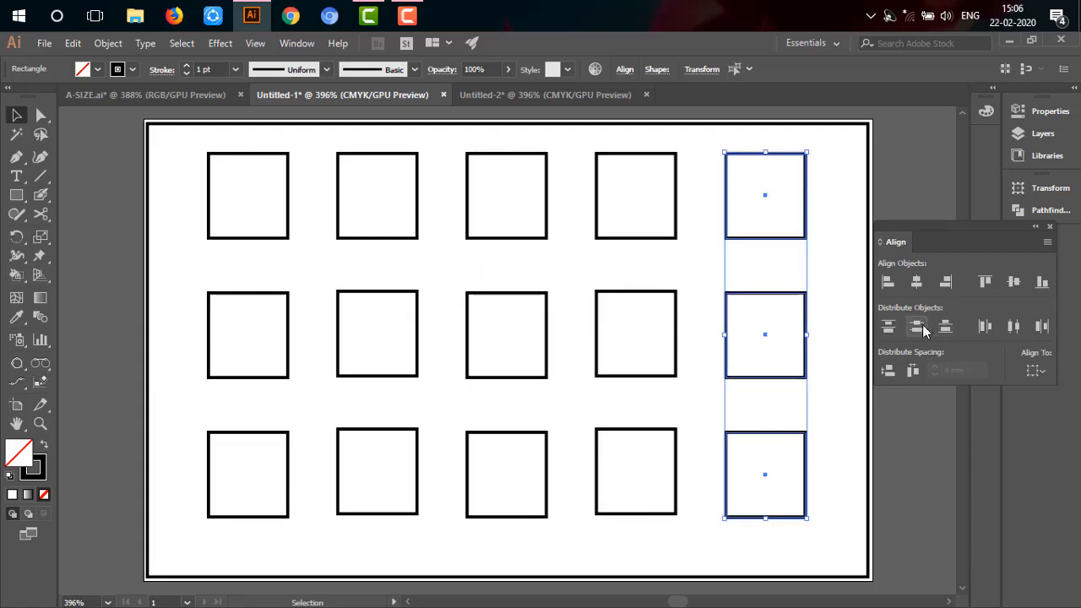
{"action": "left_click", "coordinate": [829, 258]}
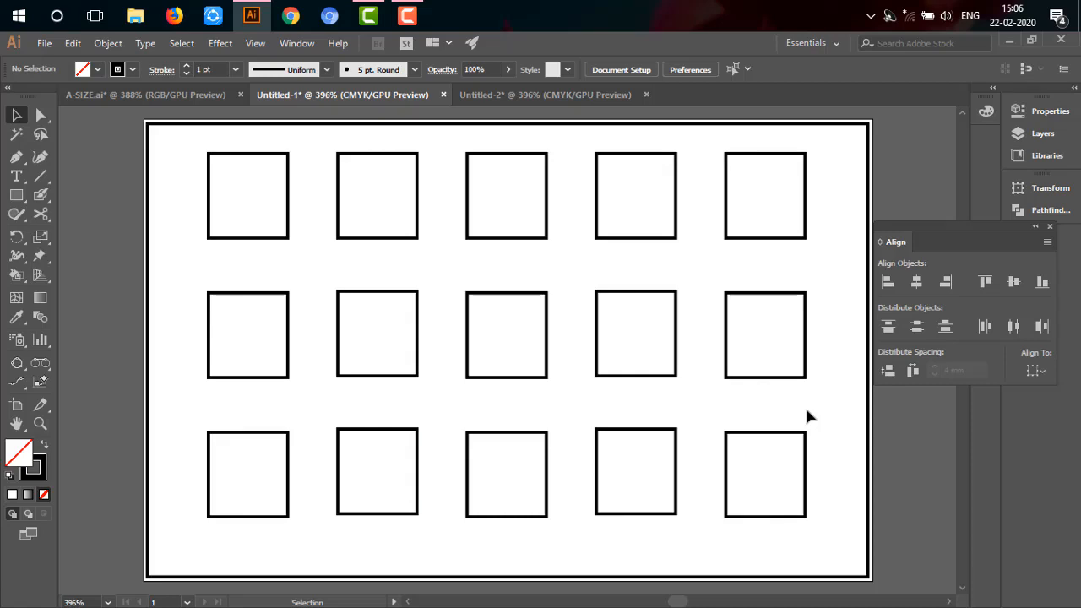
{"action": "left_click", "coordinate": [725, 226]}
{"action": "left_click", "coordinate": [679, 216]}
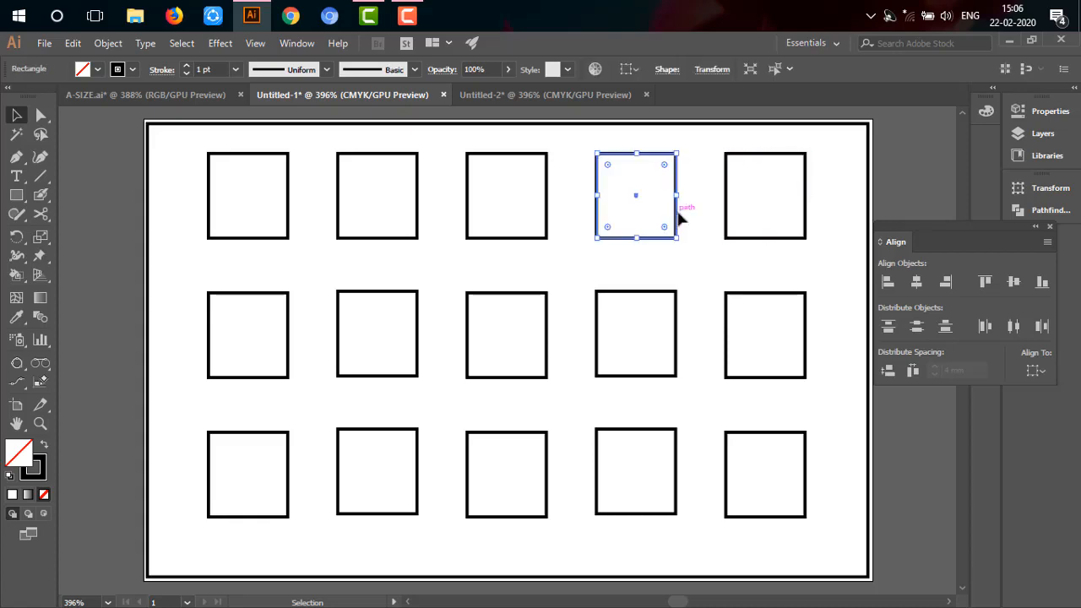
{"action": "left_click", "coordinate": [566, 210]}
{"action": "left_click", "coordinate": [548, 215]}
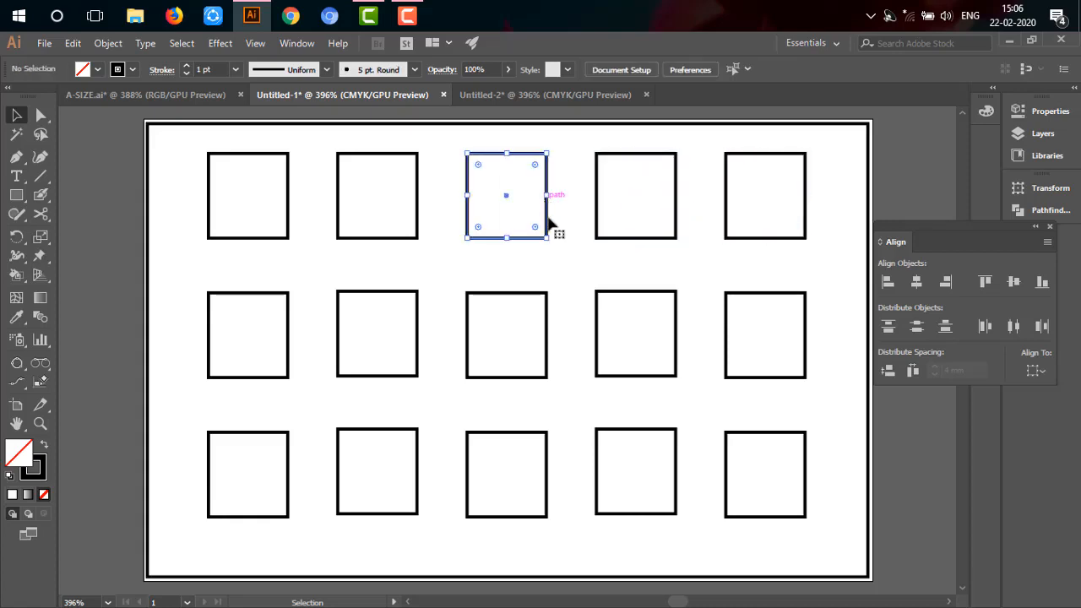
Step: Switch to the A-SIZE.ai document and align the five upper-row rectangles on their vertical centers, relative to the selection
{"action": "left_click", "coordinate": [180, 97]}
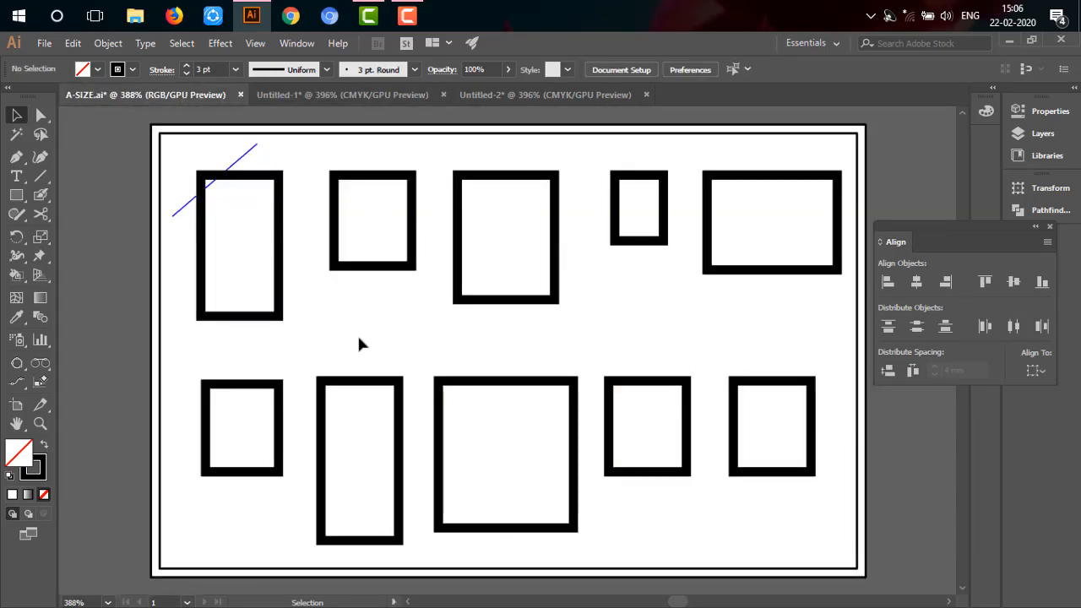
{"action": "left_click", "coordinate": [414, 239]}
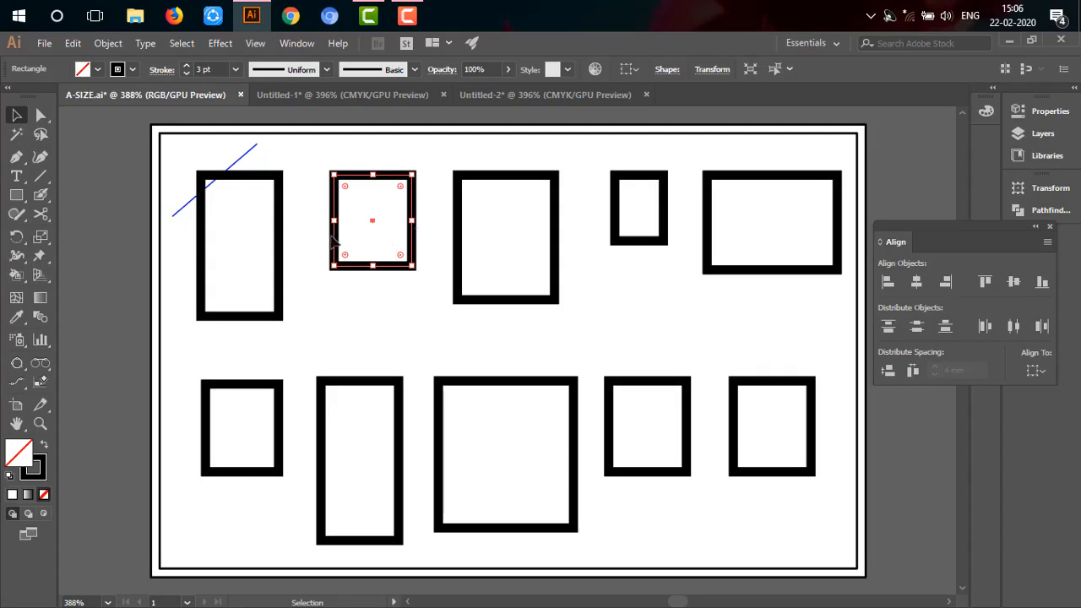
{"action": "left_click", "coordinate": [712, 294]}
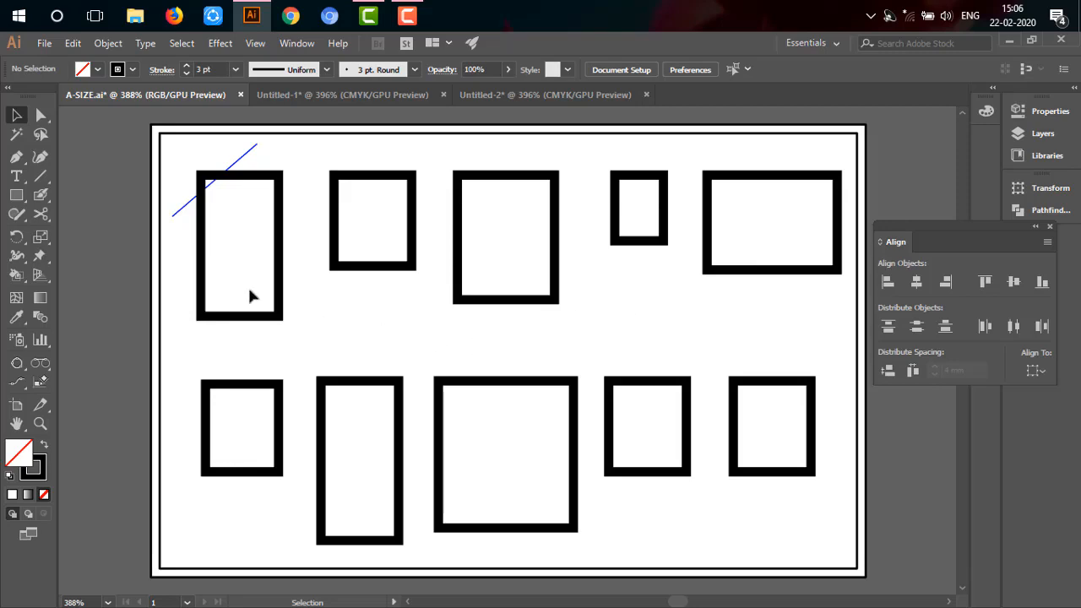
{"action": "left_click_drag", "start_coordinate": [185, 238], "coordinate": [784, 305]}
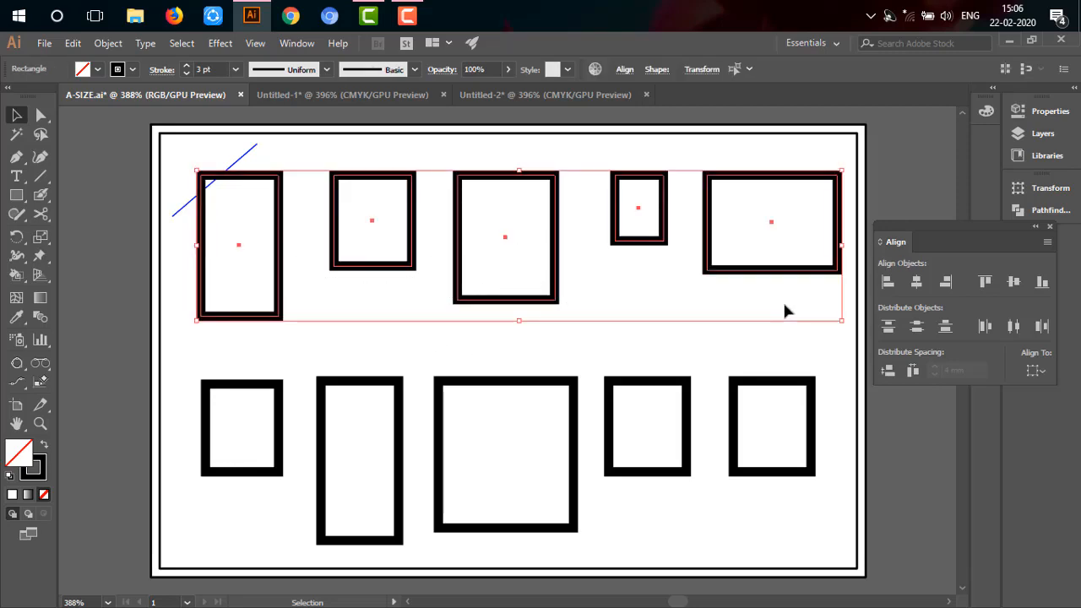
{"action": "left_click", "coordinate": [1037, 371]}
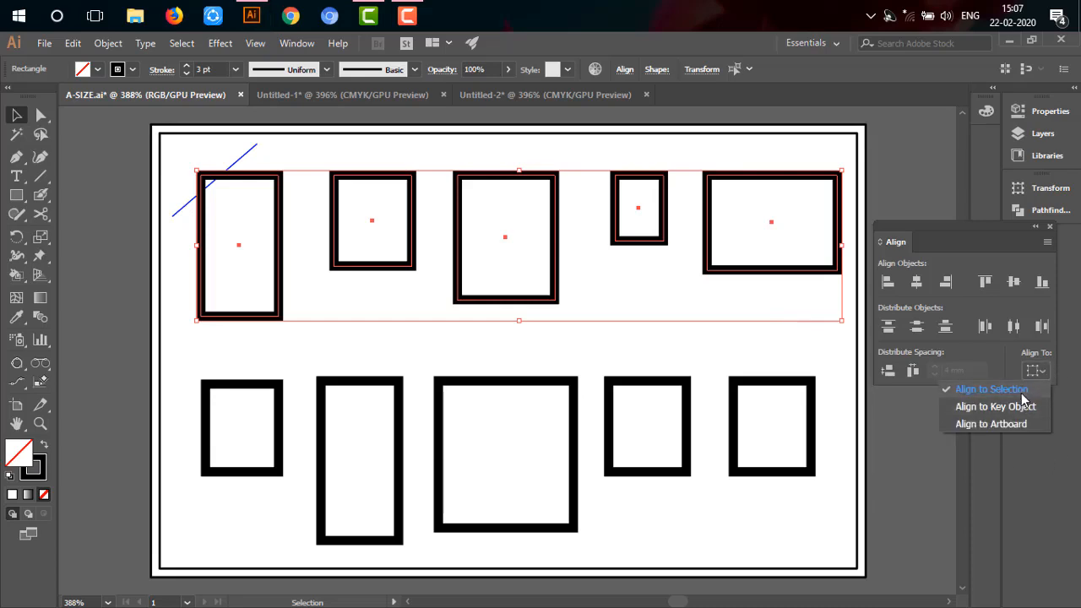
{"action": "left_click", "coordinate": [1021, 394]}
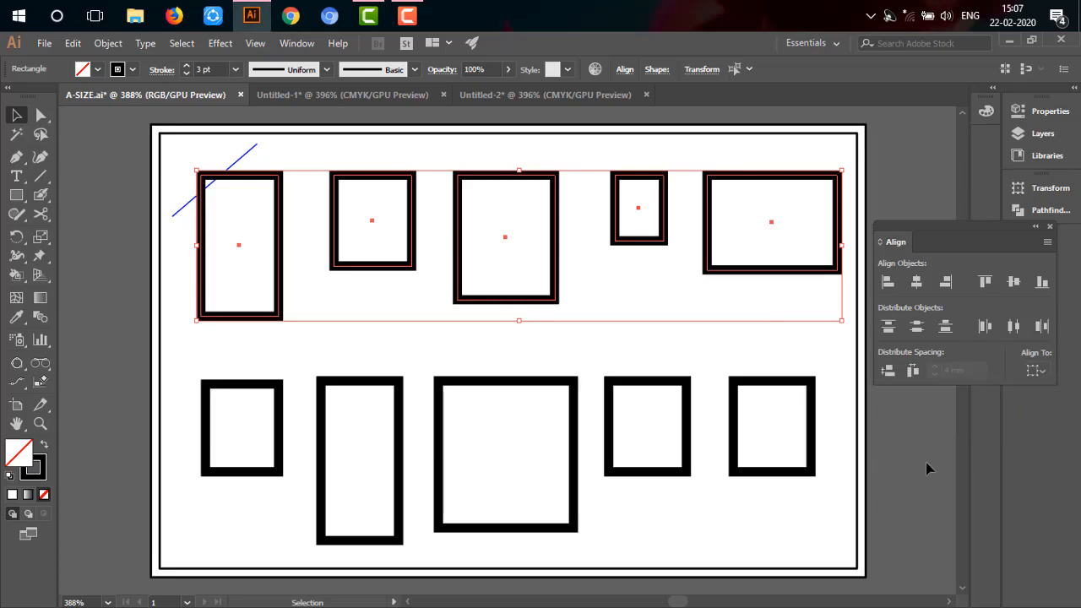
{"action": "left_click", "coordinate": [1021, 282]}
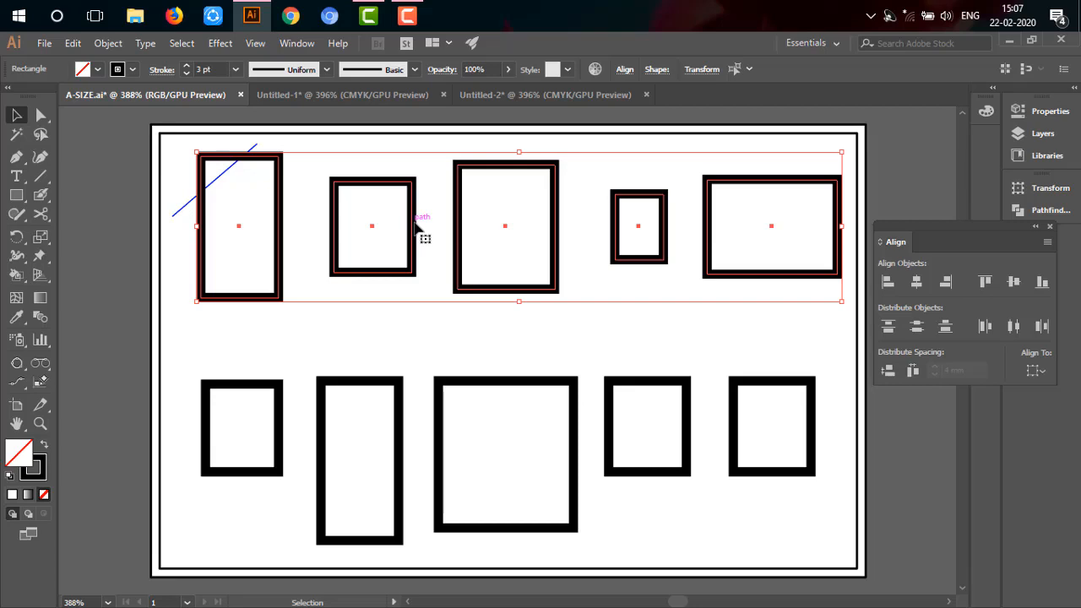
Step: Compare the square sizes in Untitled-1 with the upper-row rectangles in A-SIZE.ai, ending in A-SIZE.ai
{"action": "left_click", "coordinate": [363, 96]}
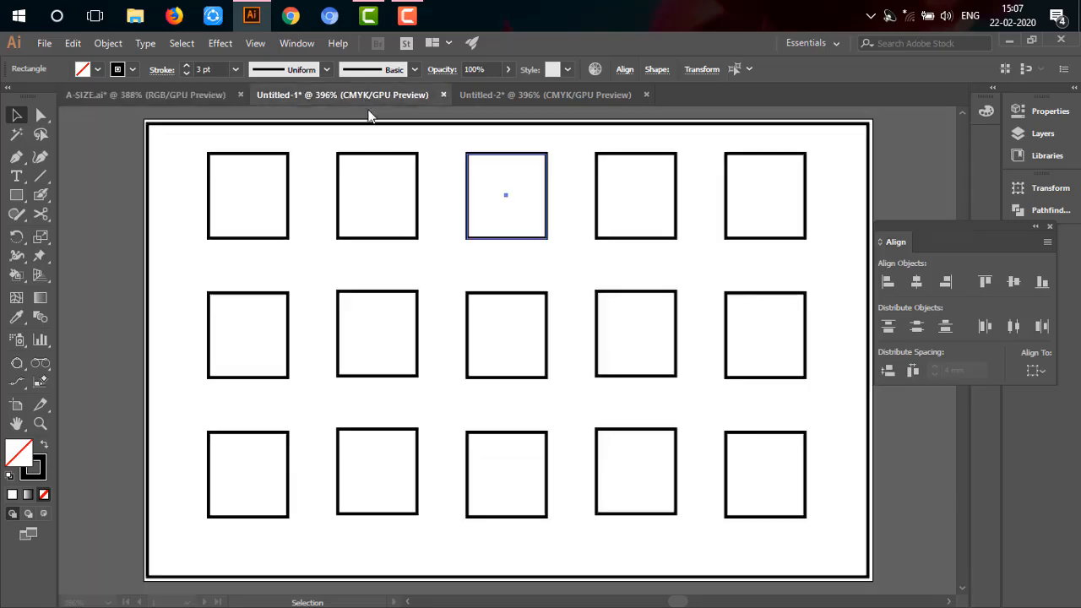
{"action": "left_click", "coordinate": [133, 101]}
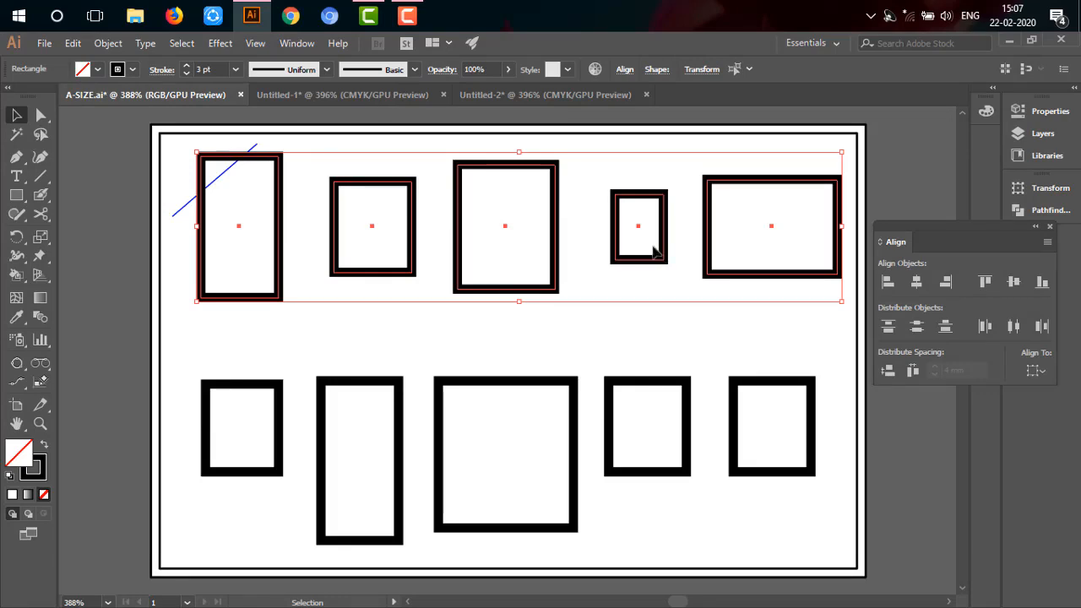
{"action": "left_click", "coordinate": [379, 99]}
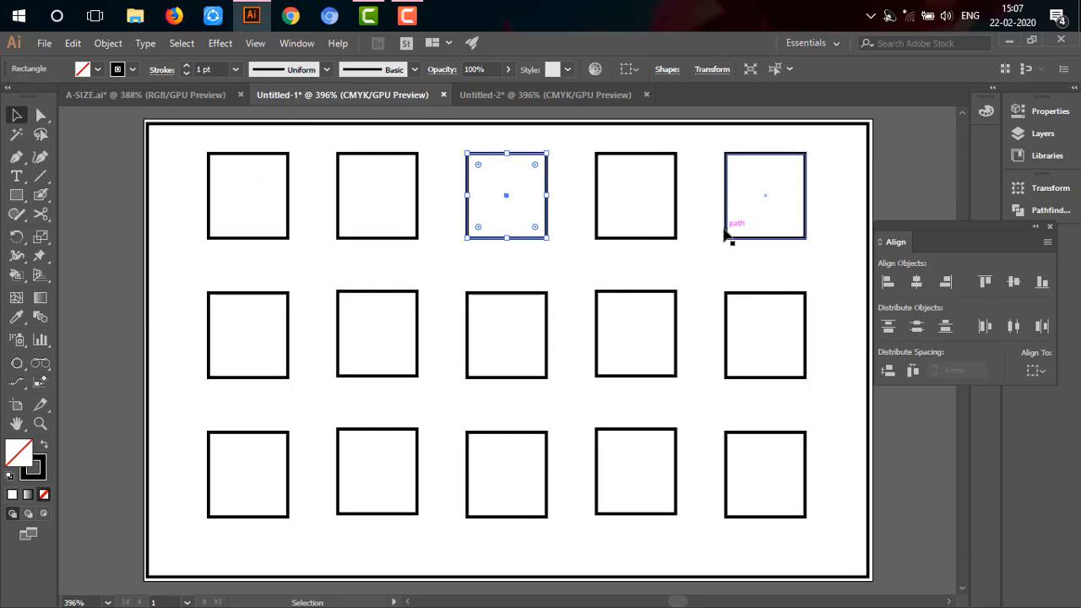
{"action": "left_click", "coordinate": [669, 249]}
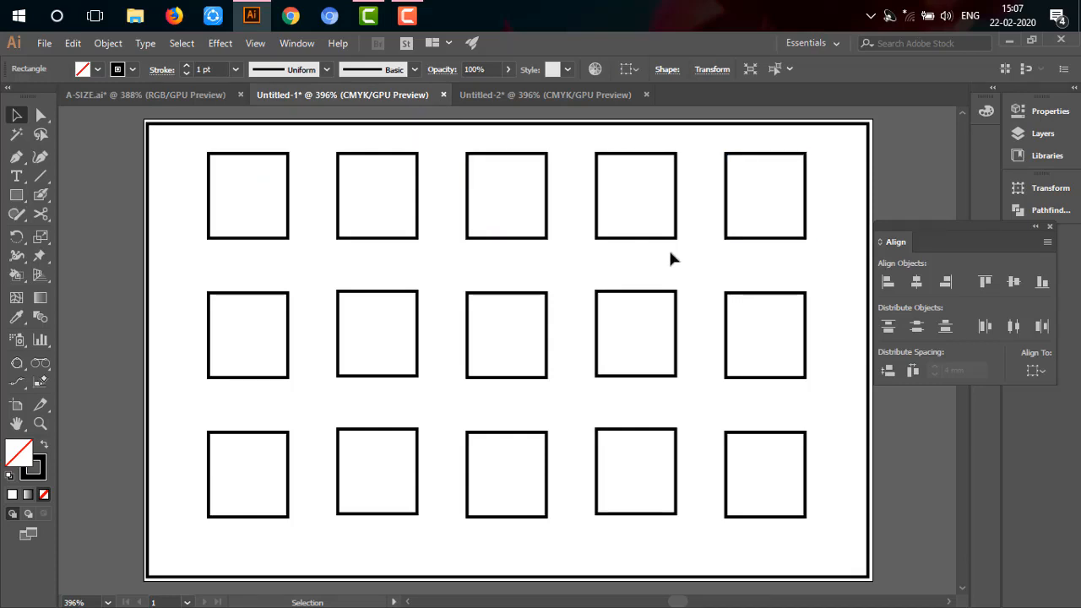
{"action": "left_click", "coordinate": [638, 238]}
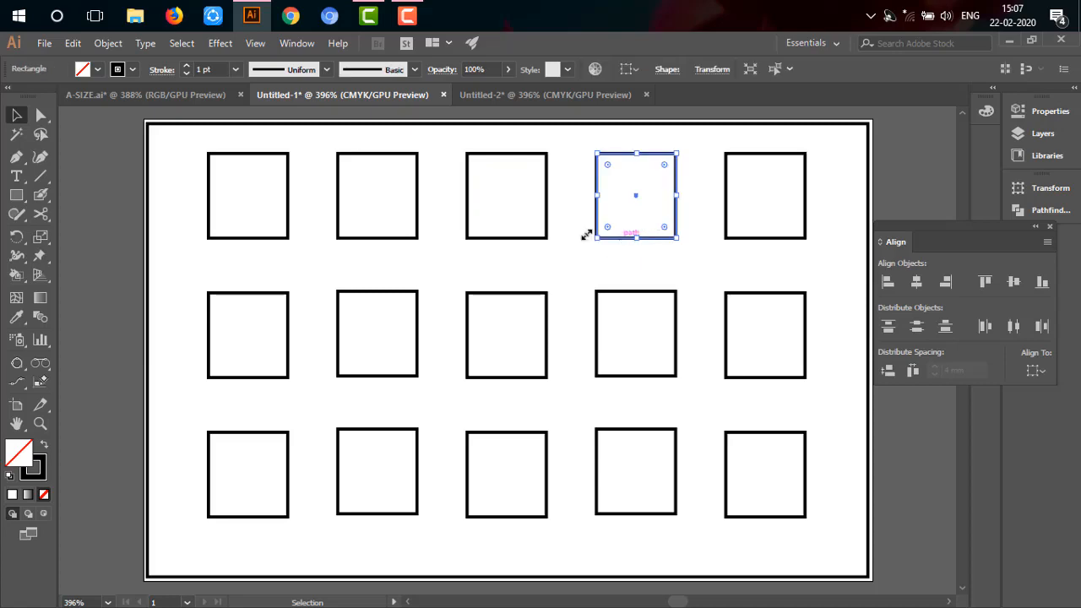
{"action": "left_click", "coordinate": [524, 239]}
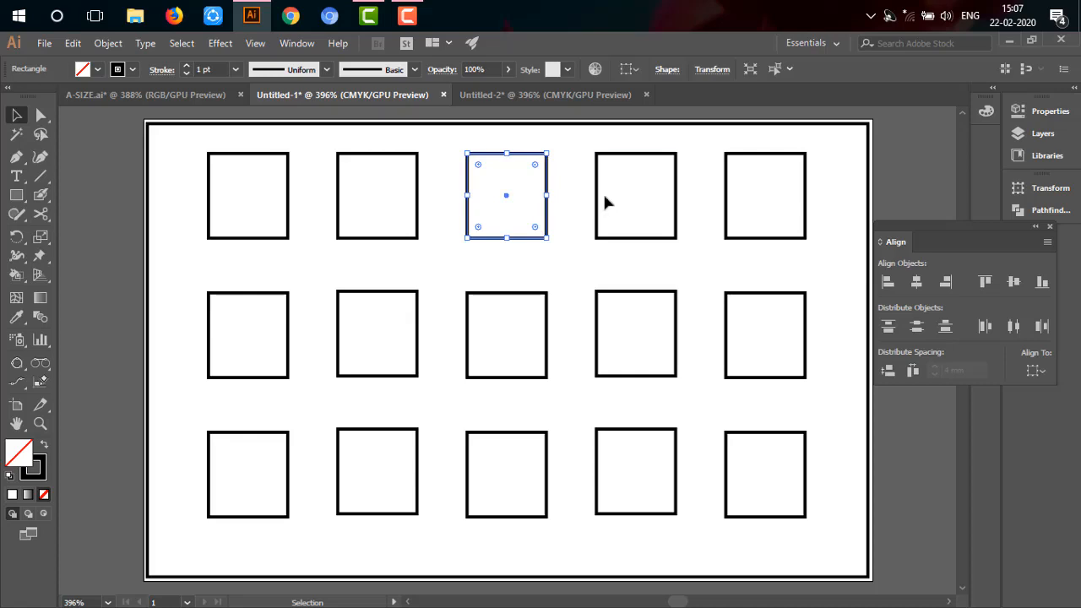
{"action": "left_click", "coordinate": [185, 95]}
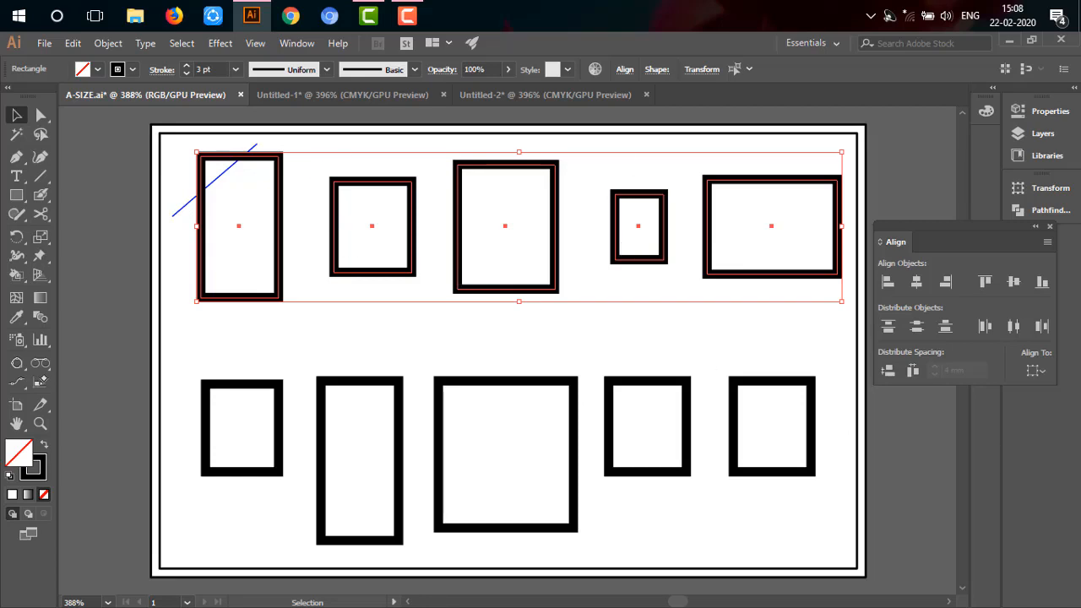
Step: Distribute the five upper-row rectangles horizontally with 4 mm spacing relative to a key object, and clear the selection
{"action": "left_click", "coordinate": [1033, 370]}
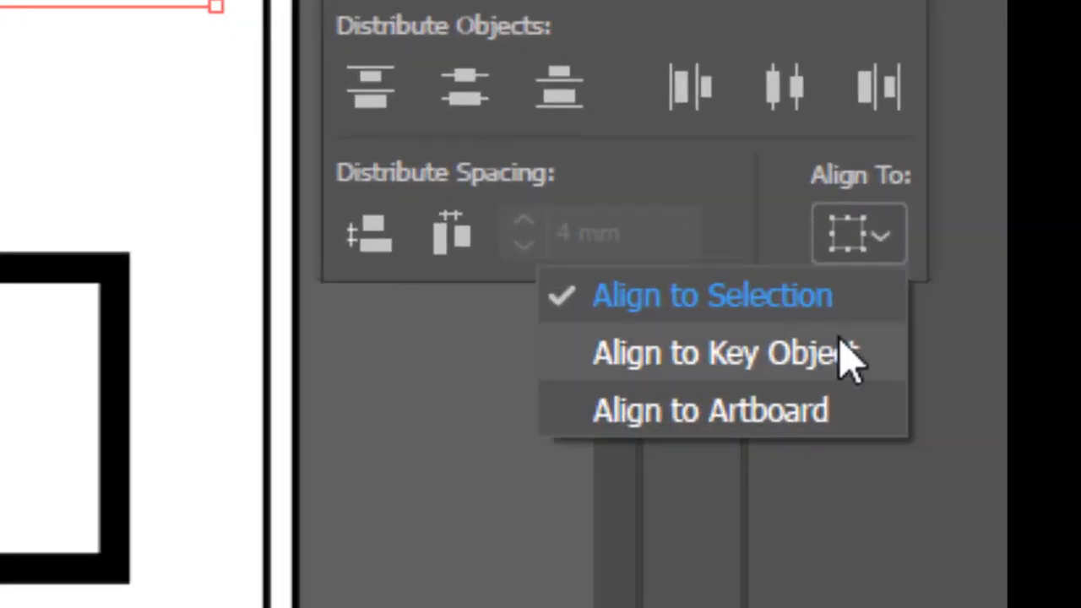
{"action": "left_click", "coordinate": [847, 355]}
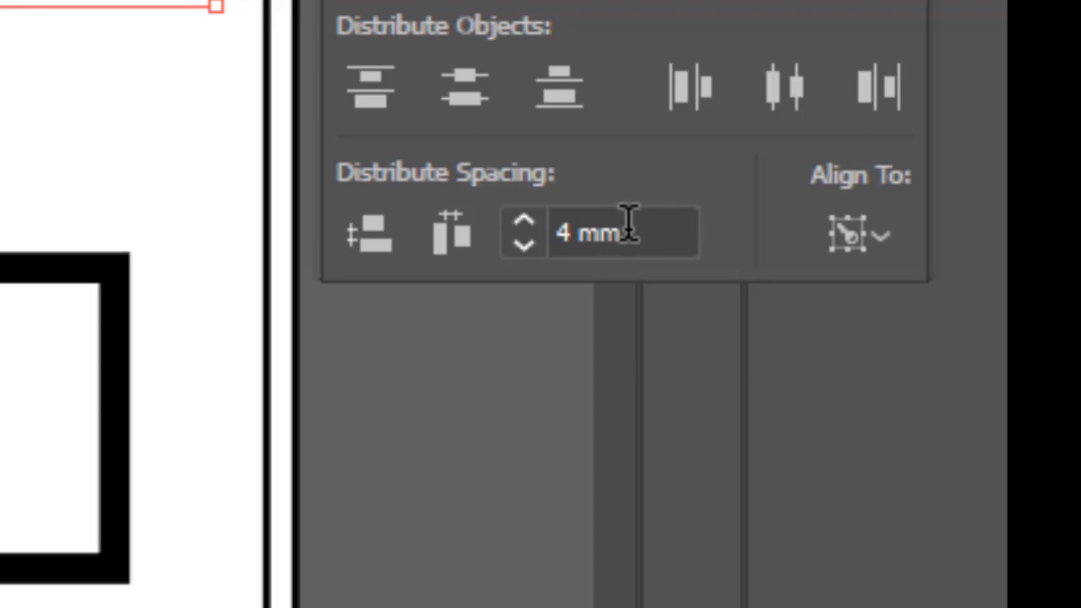
{"action": "left_click_drag", "start_coordinate": [627, 224], "coordinate": [548, 242]}
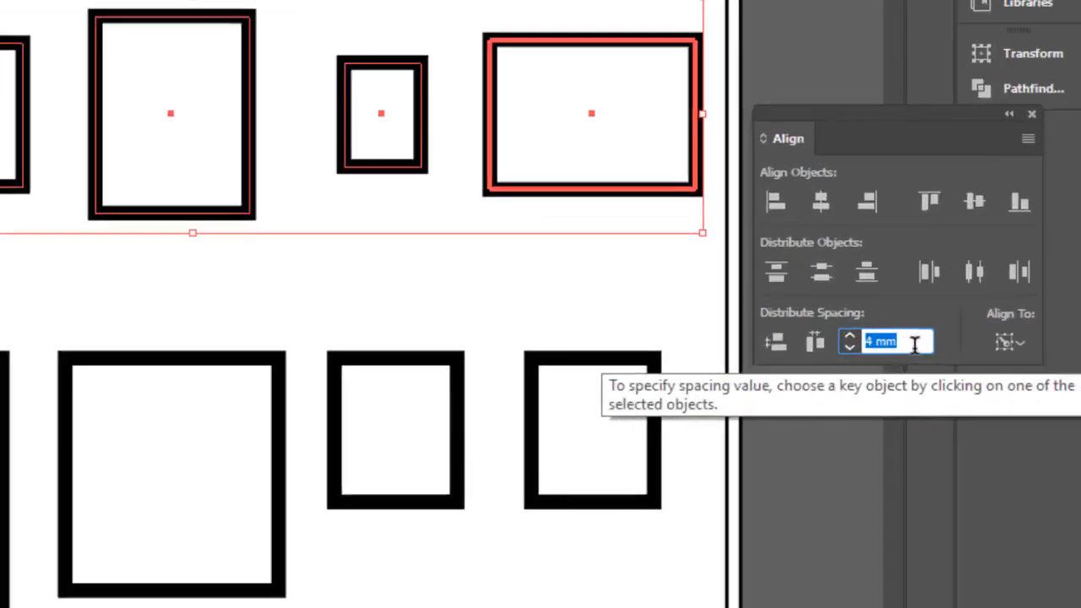
{"action": "type", "text": "5"}
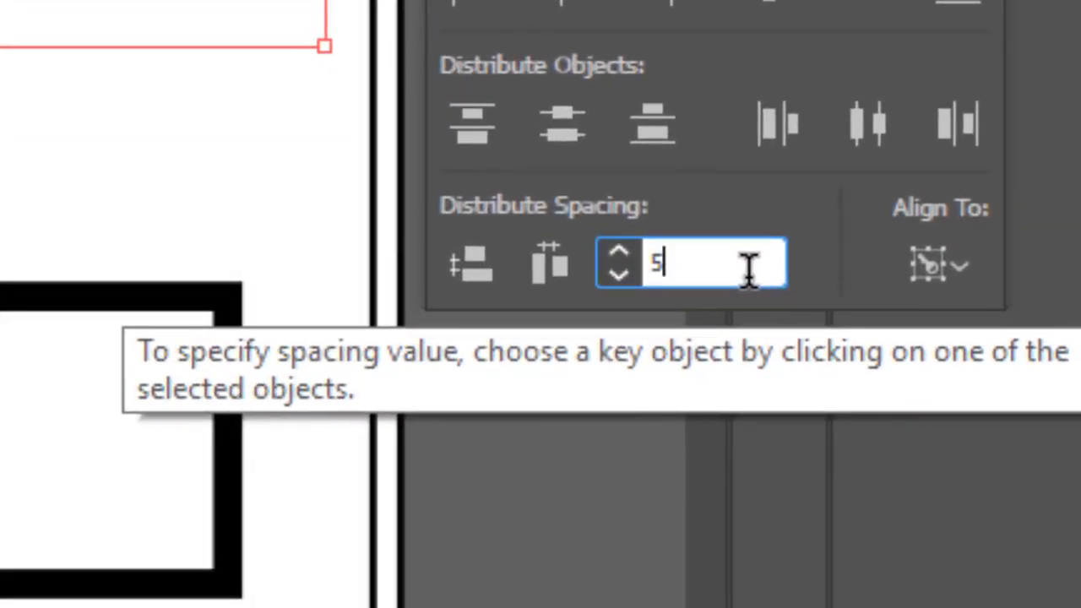
{"action": "key", "text": "BackSpace"}
{"action": "type", "text": "4"}
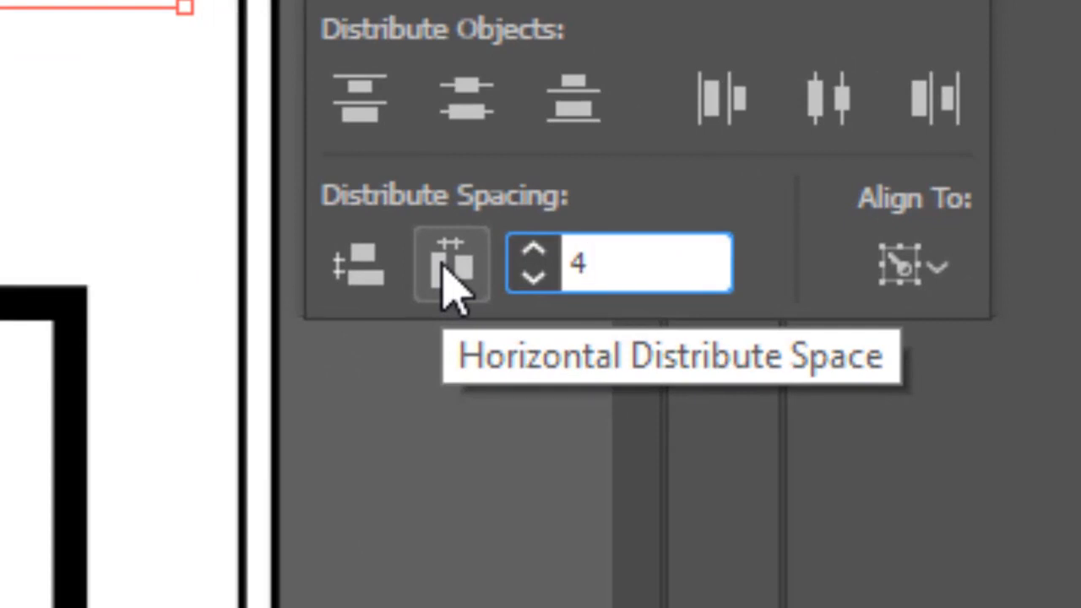
{"action": "left_click", "coordinate": [445, 270]}
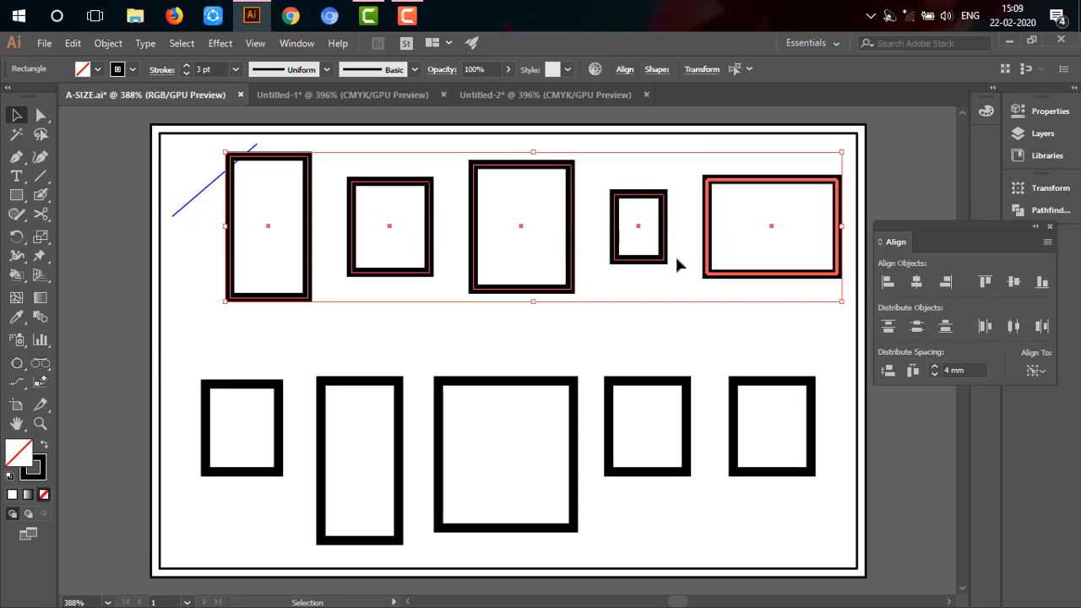
{"action": "left_click", "coordinate": [1035, 370]}
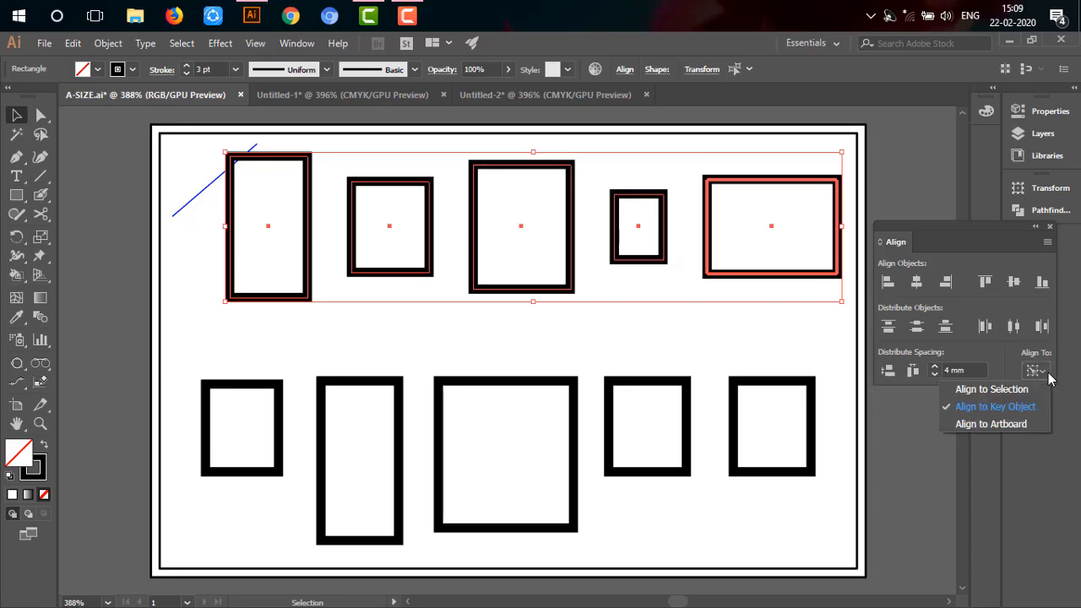
{"action": "left_click", "coordinate": [988, 406]}
{"action": "left_click", "coordinate": [842, 492]}
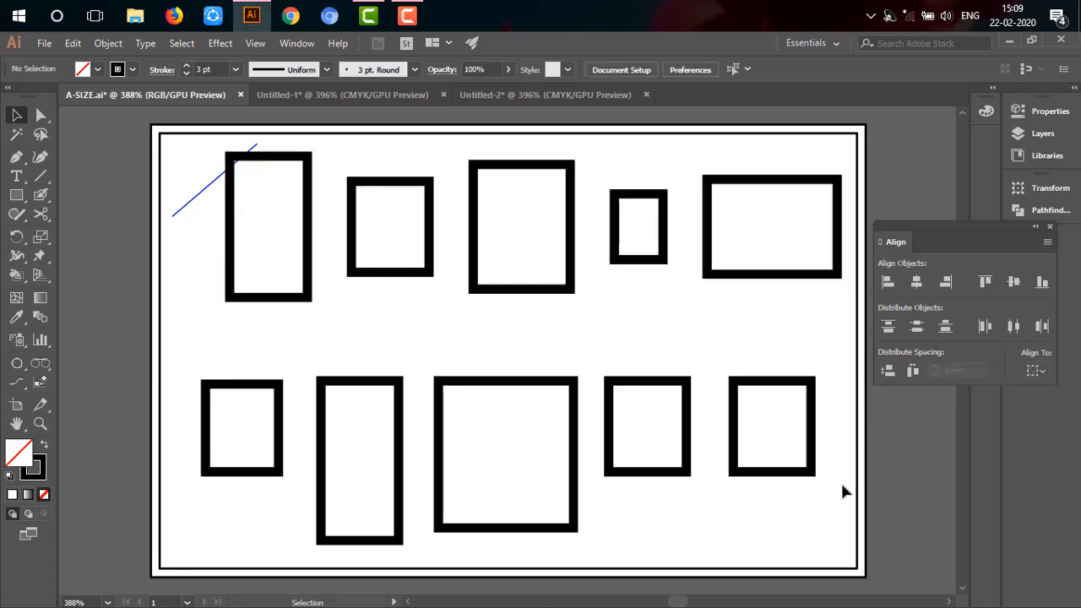
Step: Distribute the five lower-row rectangles horizontally with 5 mm spacing relative to a key object, and clear the selection
{"action": "left_click_drag", "start_coordinate": [835, 432], "coordinate": [257, 425]}
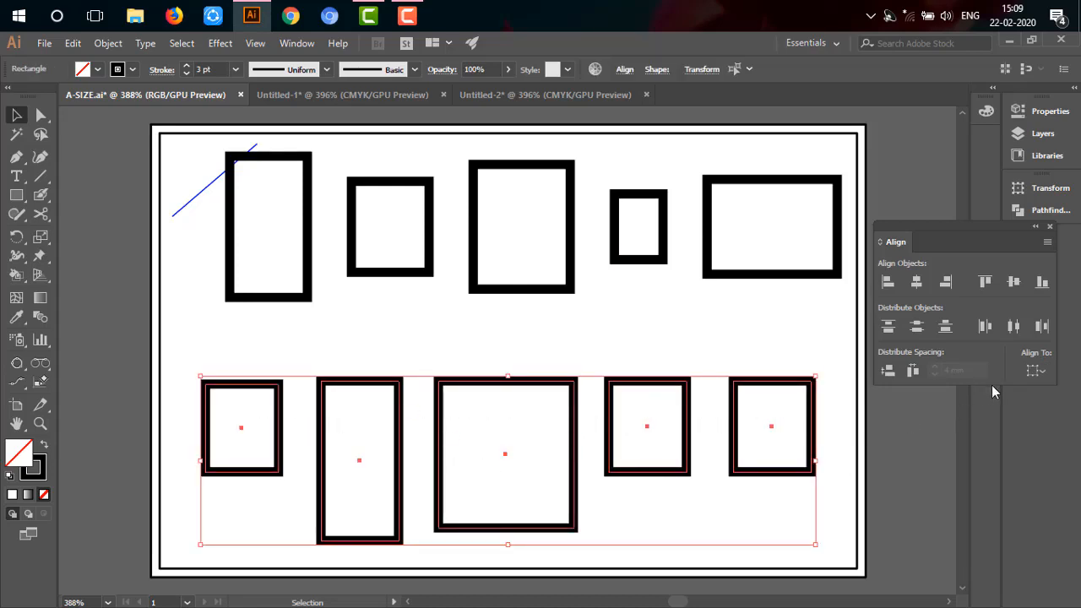
{"action": "left_click", "coordinate": [1032, 371]}
{"action": "left_click", "coordinate": [1013, 405]}
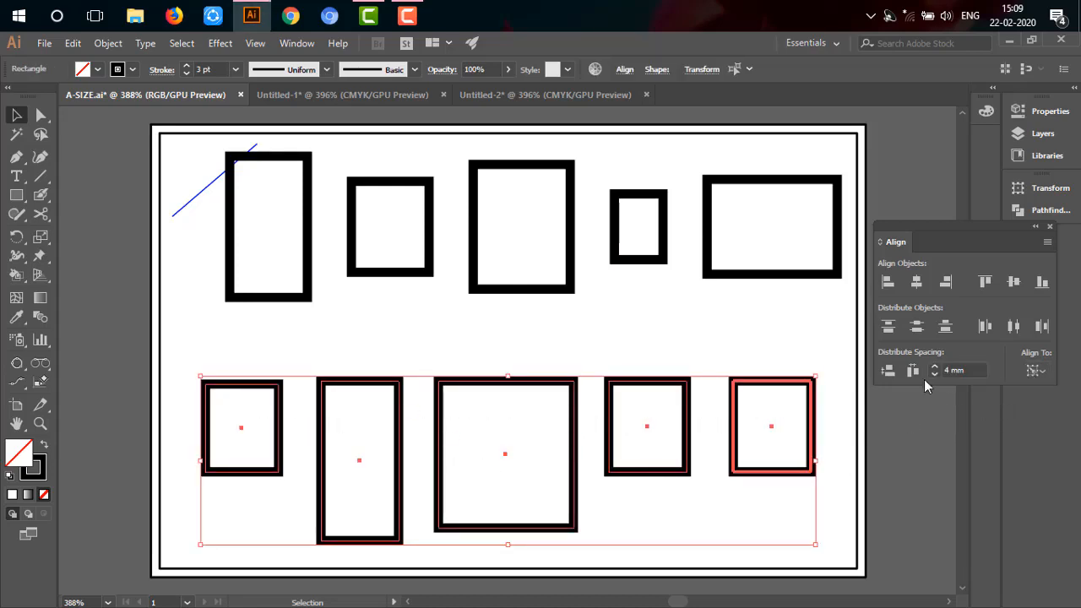
{"action": "left_click", "coordinate": [948, 370]}
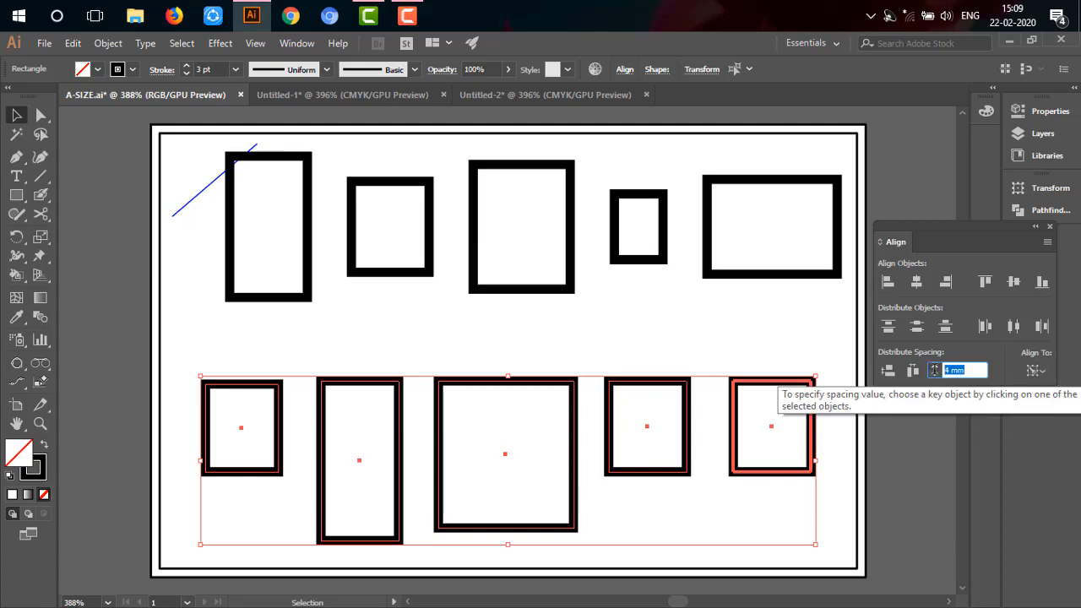
{"action": "type", "text": "5"}
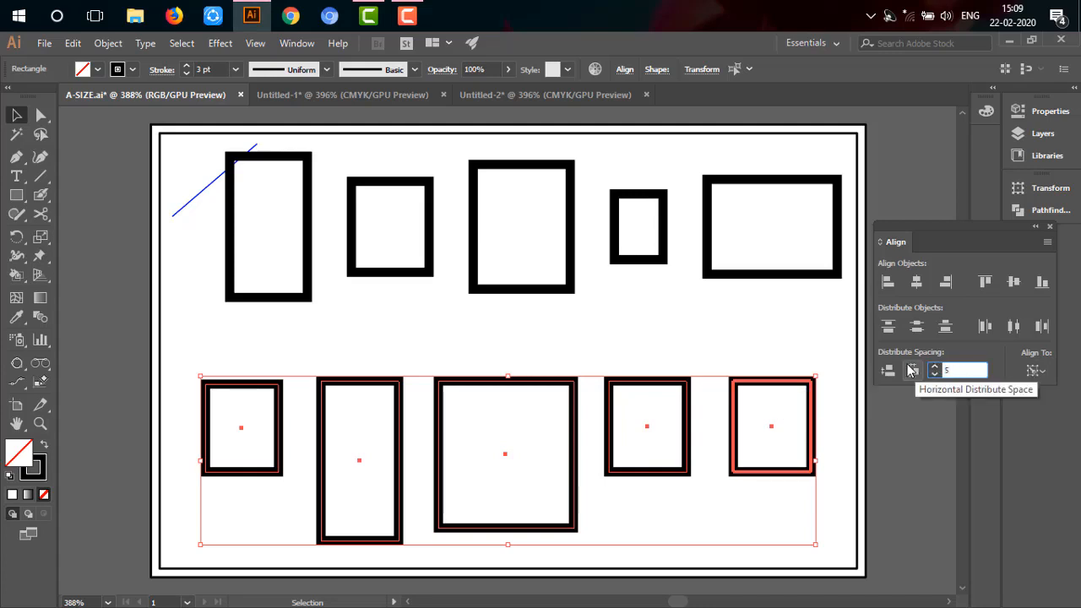
{"action": "left_click", "coordinate": [911, 369]}
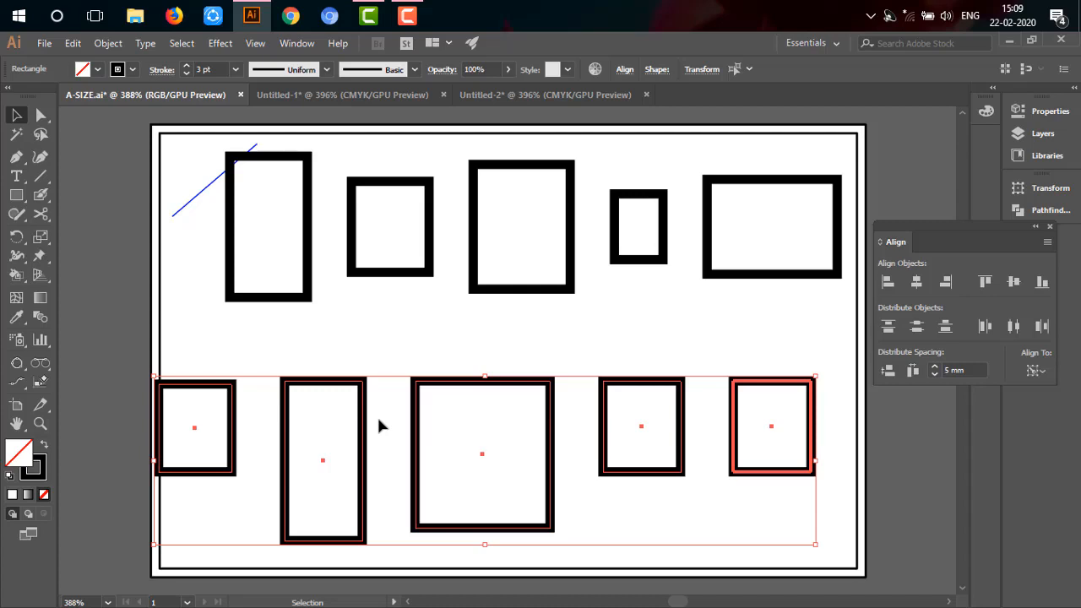
{"action": "left_click", "coordinate": [1032, 371]}
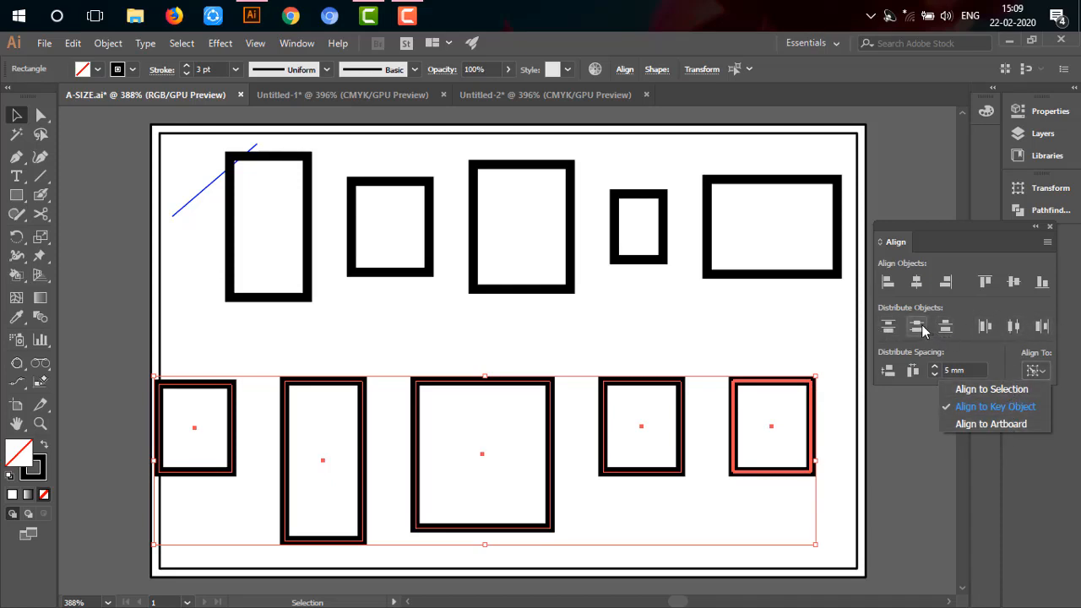
{"action": "left_click", "coordinate": [964, 348]}
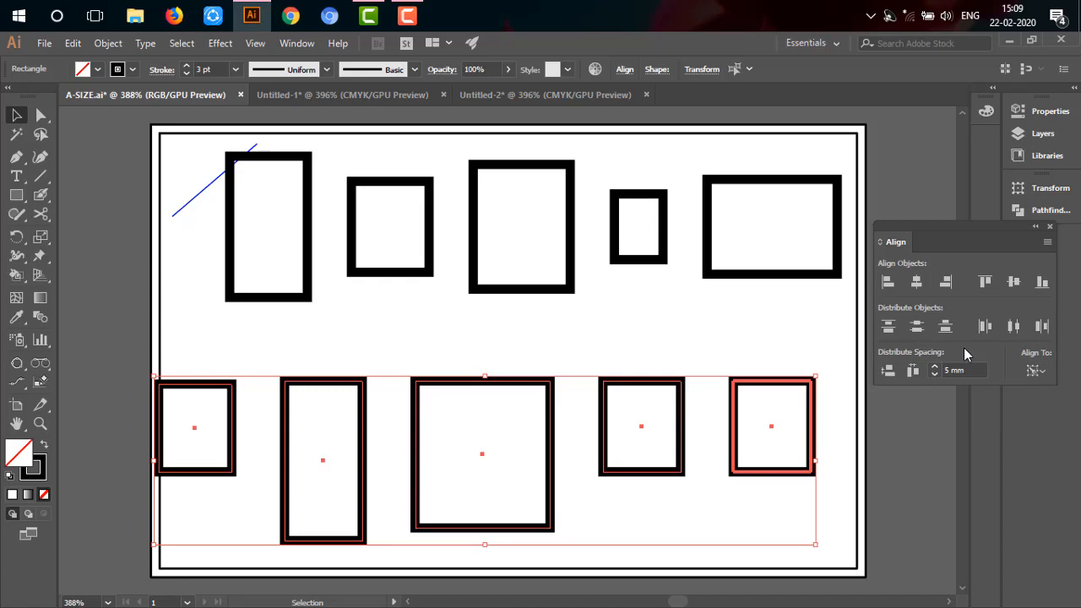
{"action": "left_click", "coordinate": [805, 350]}
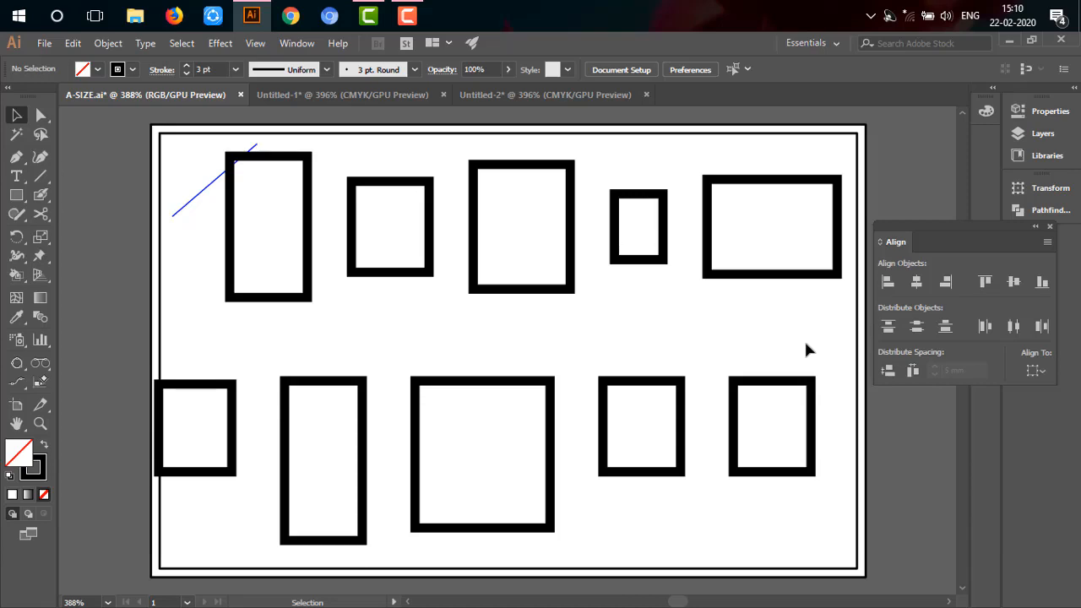
{"action": "left_click", "coordinate": [712, 195]}
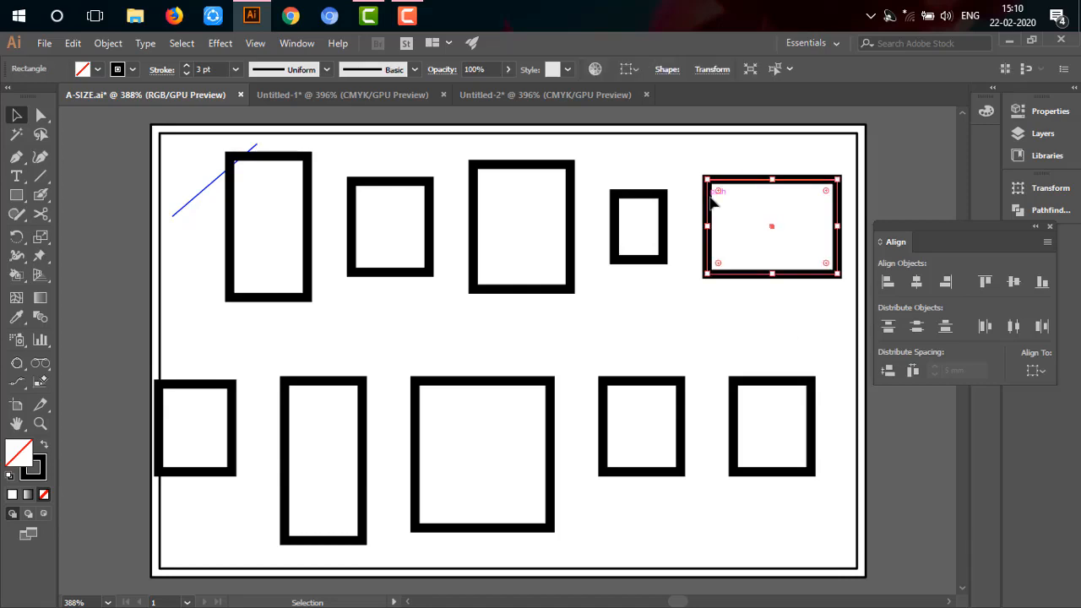
{"action": "left_click_drag", "start_coordinate": [844, 300], "coordinate": [499, 282]}
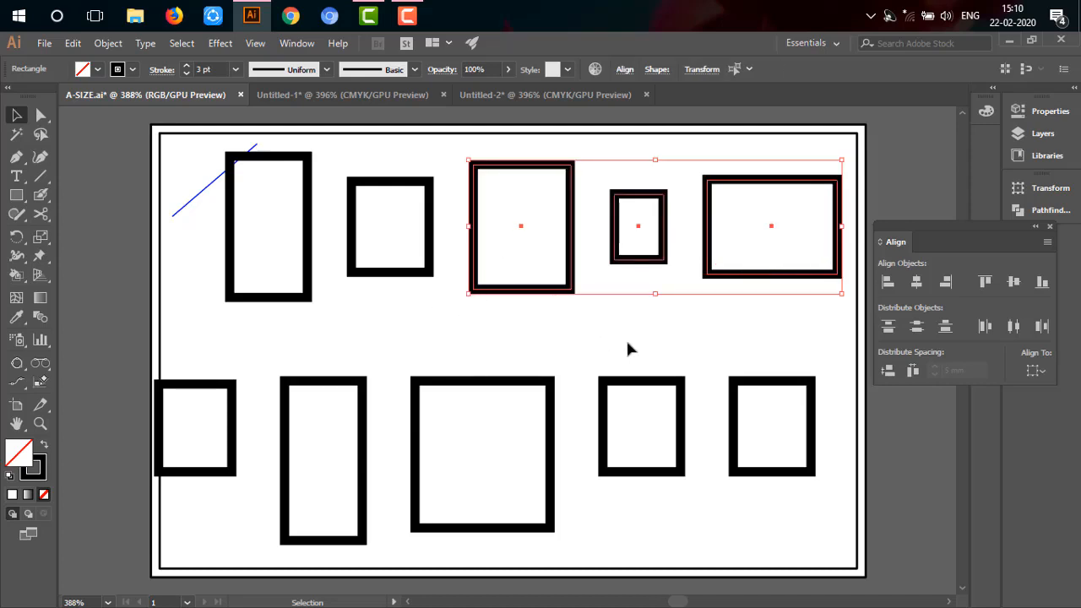
{"action": "left_click", "coordinate": [1046, 377]}
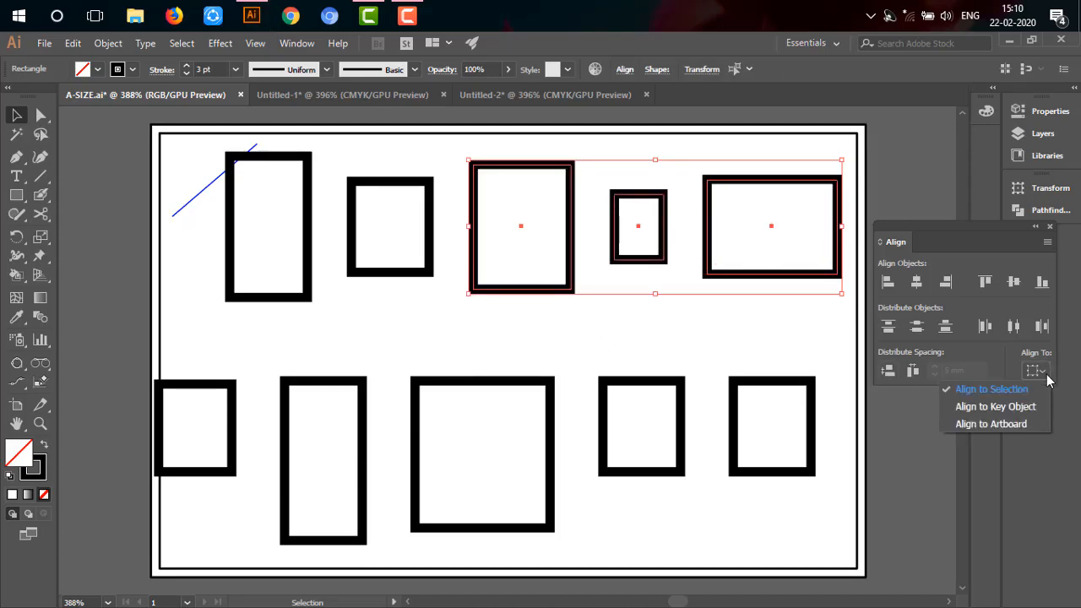
{"action": "left_click", "coordinate": [1046, 377]}
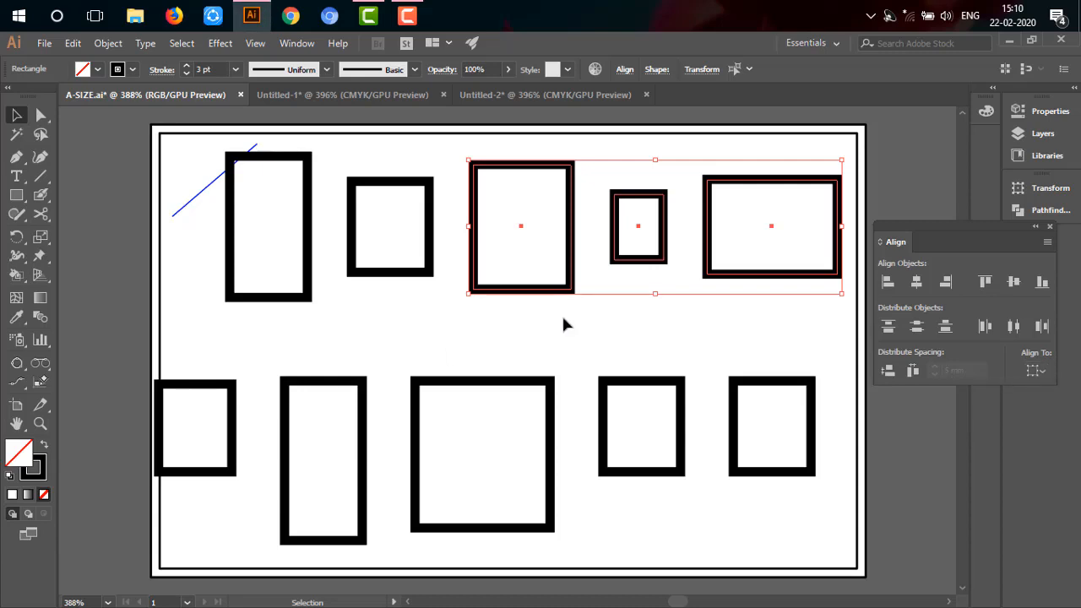
{"action": "left_click", "coordinate": [407, 15]}
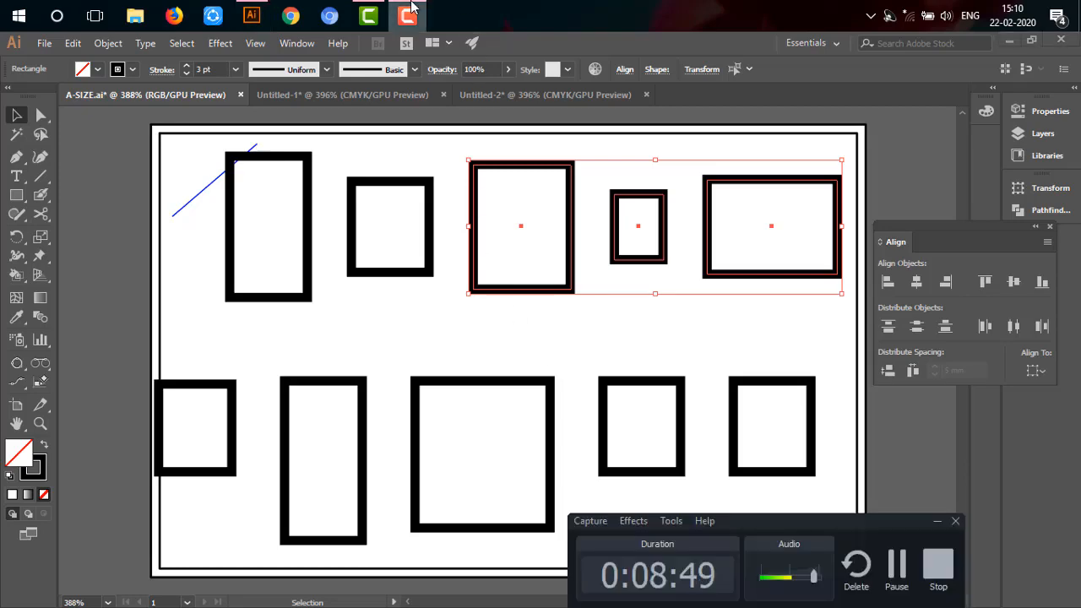